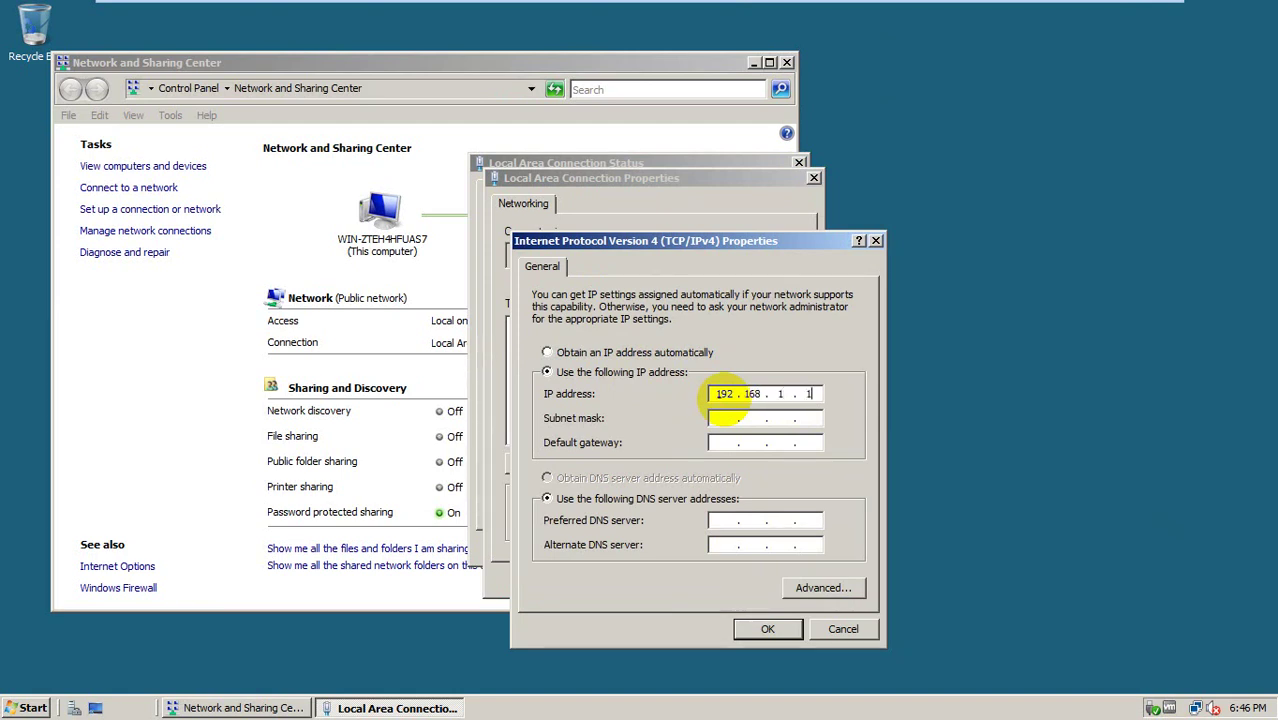
Step: Apply the static IPv4 address 192.168.1.1 with its default subnet mask and close the network connection windows
left_click(728, 420)
left_click(767, 628)
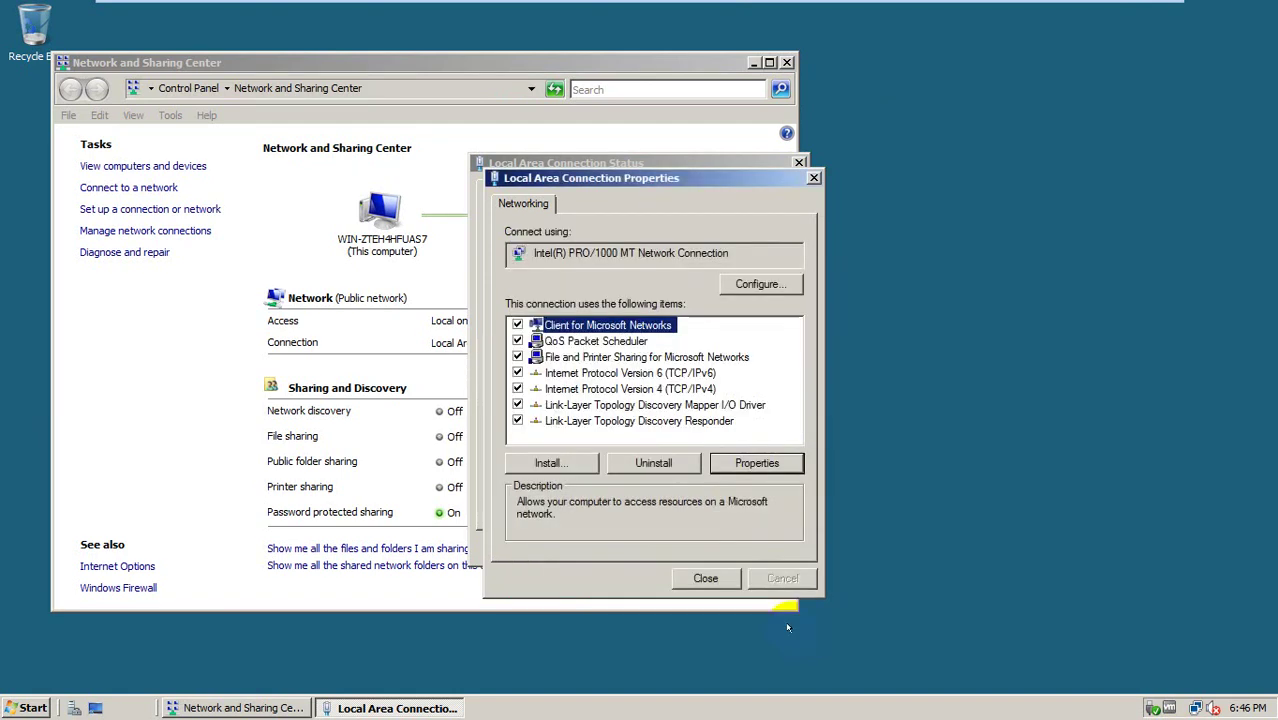
left_click(703, 576)
left_click(758, 543)
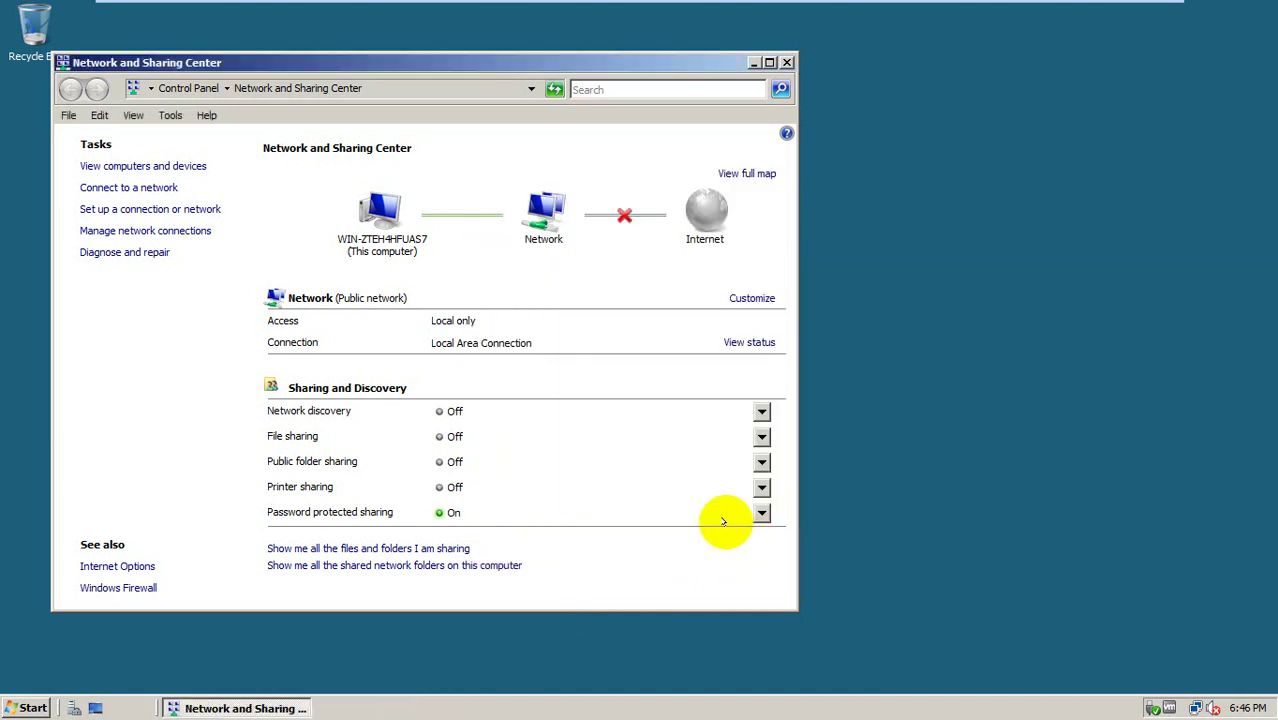
left_click(786, 62)
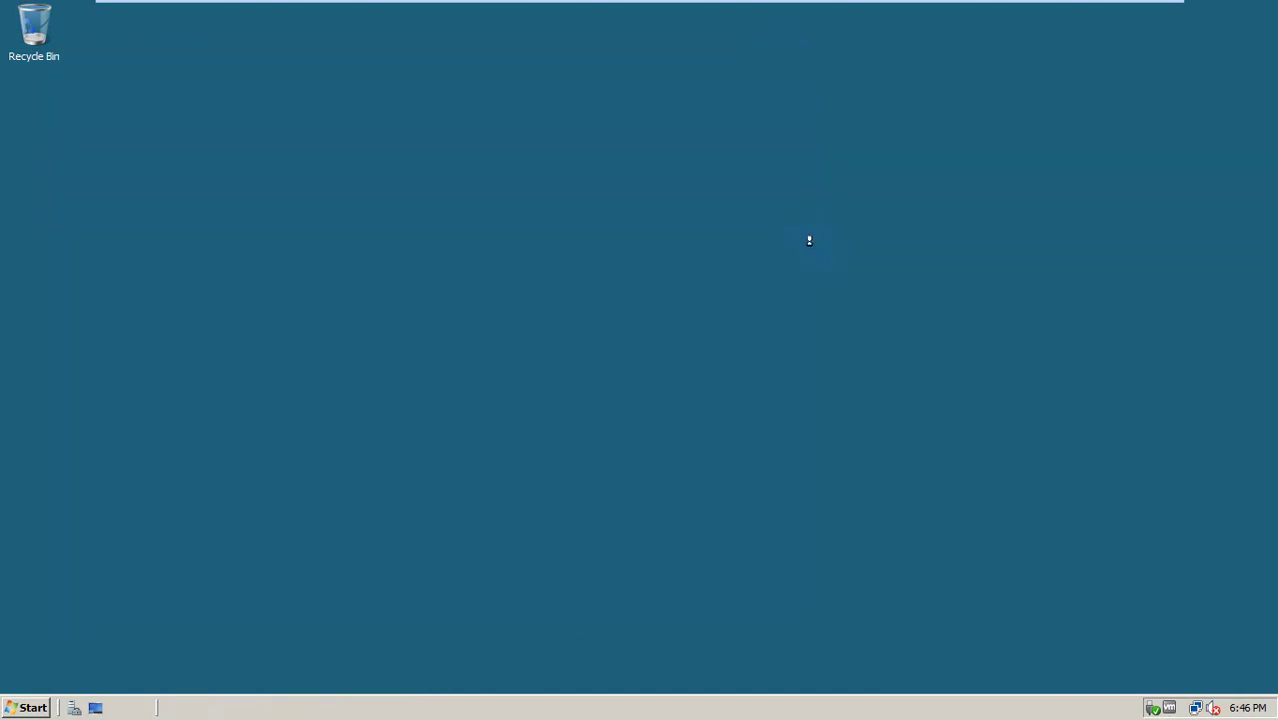
right_click(800, 226)
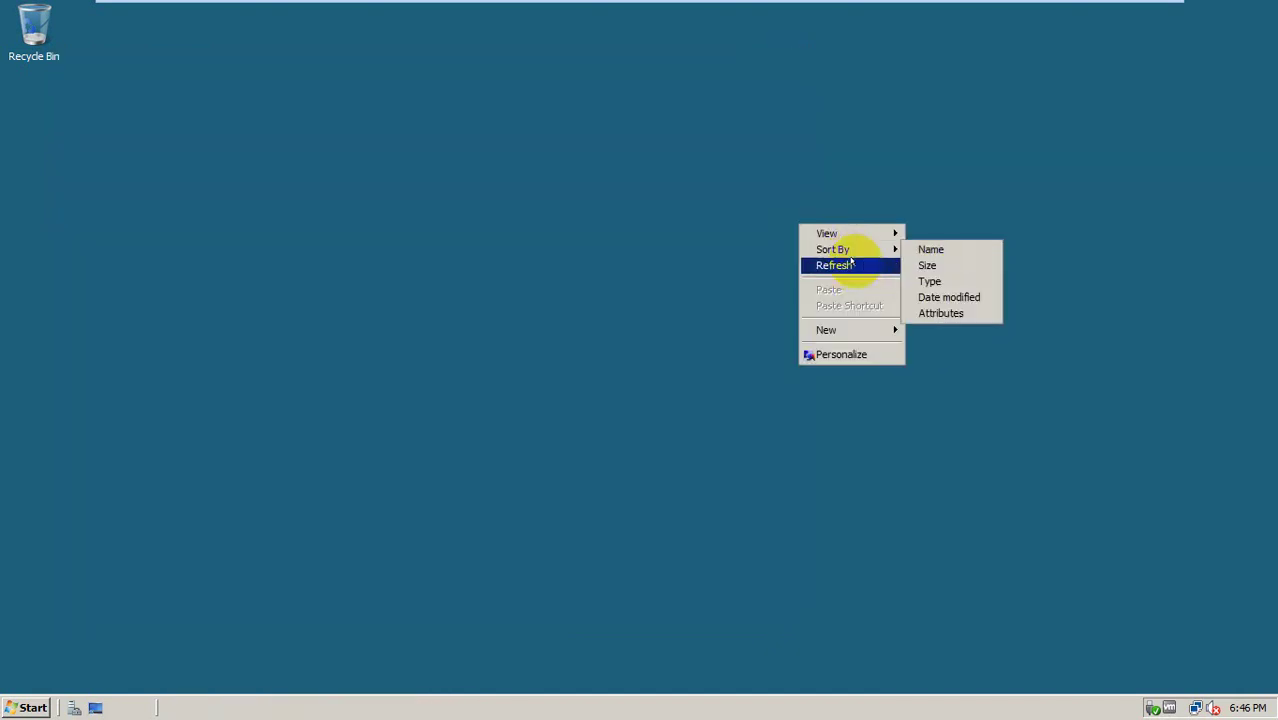
left_click(850, 262)
right_click(856, 266)
left_click(870, 305)
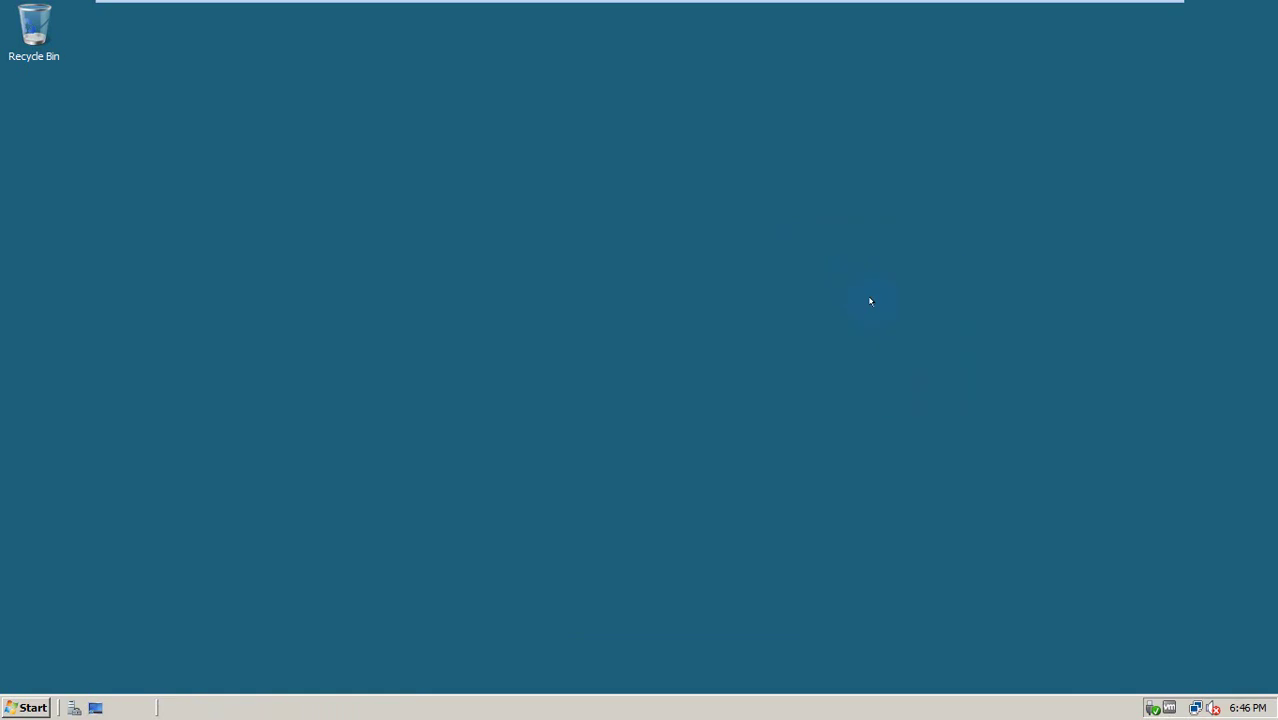
Step: Open the Local Group Policy Editor by running gpedit.msc
key("super+r")
type("g")
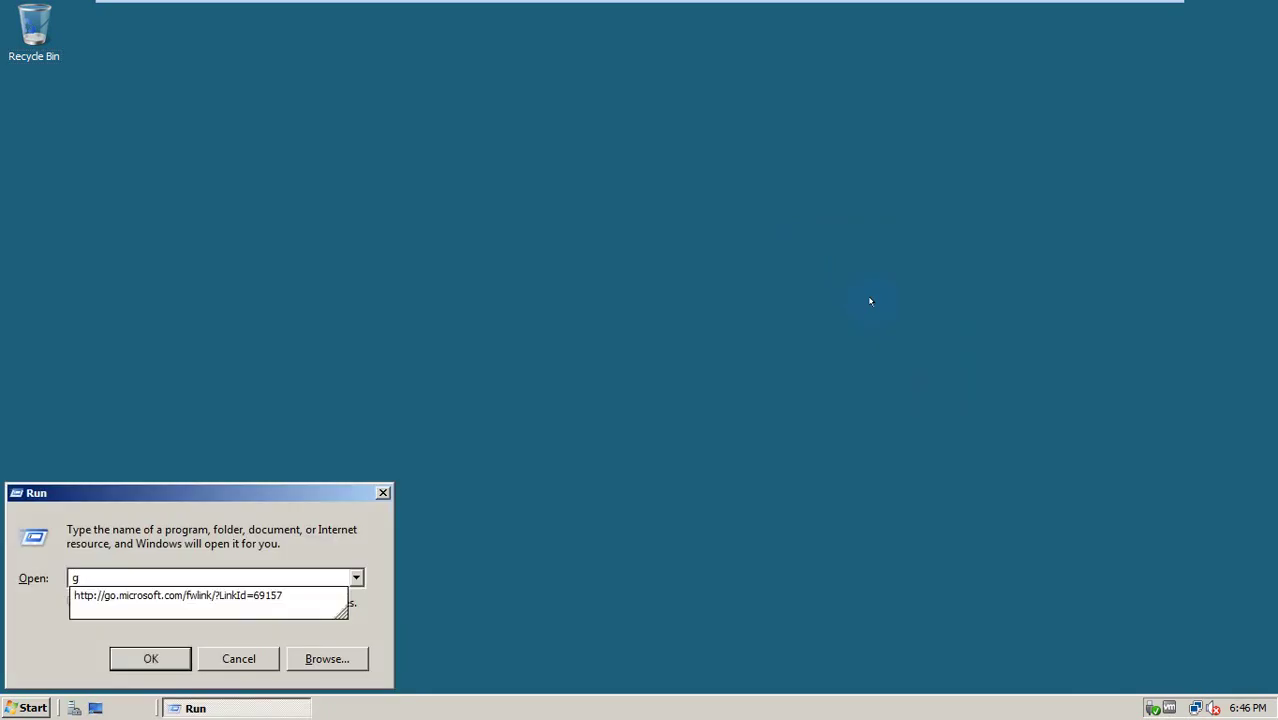
type("pedit.")
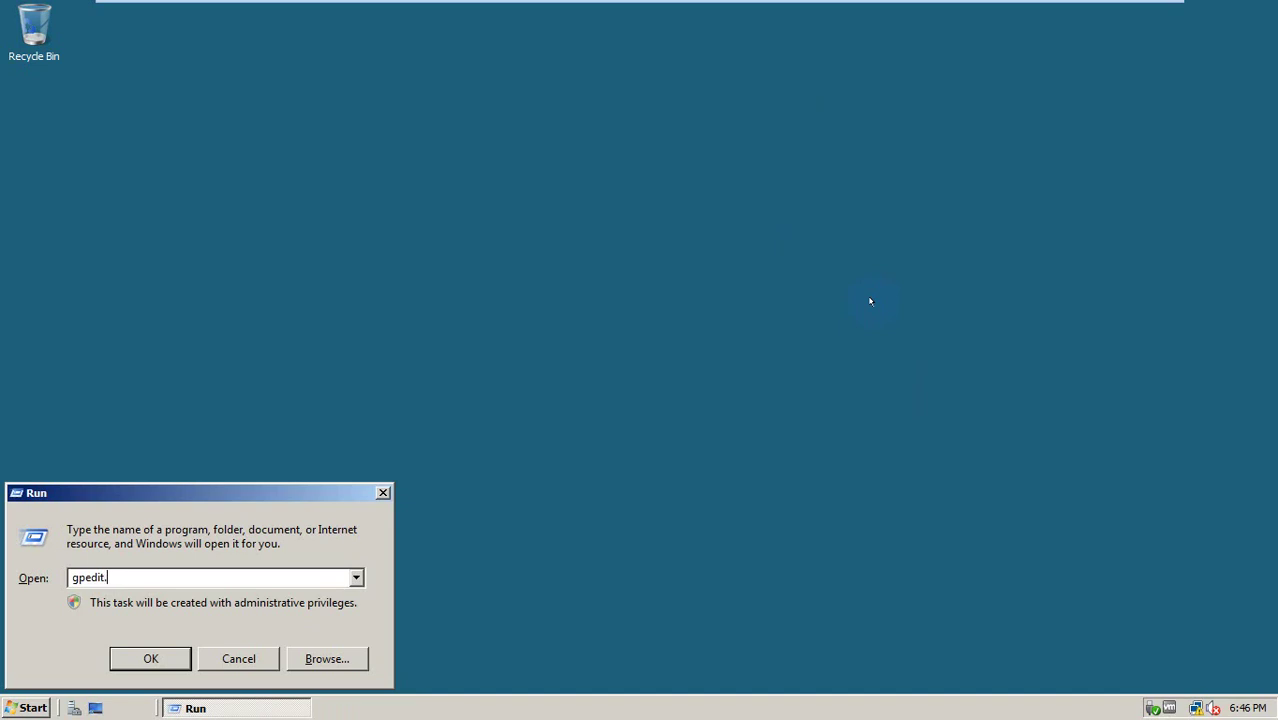
type("msc")
key("Return")
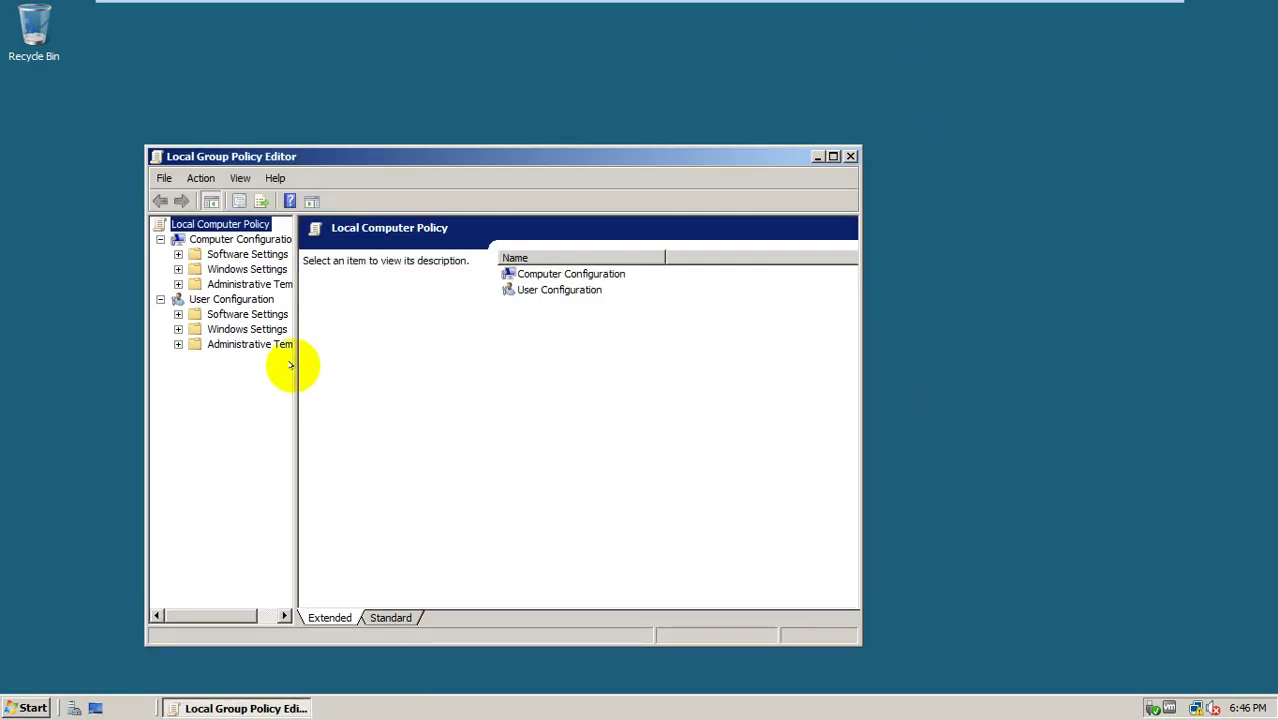
Step: Open the Password Policy under Computer Configuration, Windows Settings, Security Settings, Account Policies
double_click(240, 269)
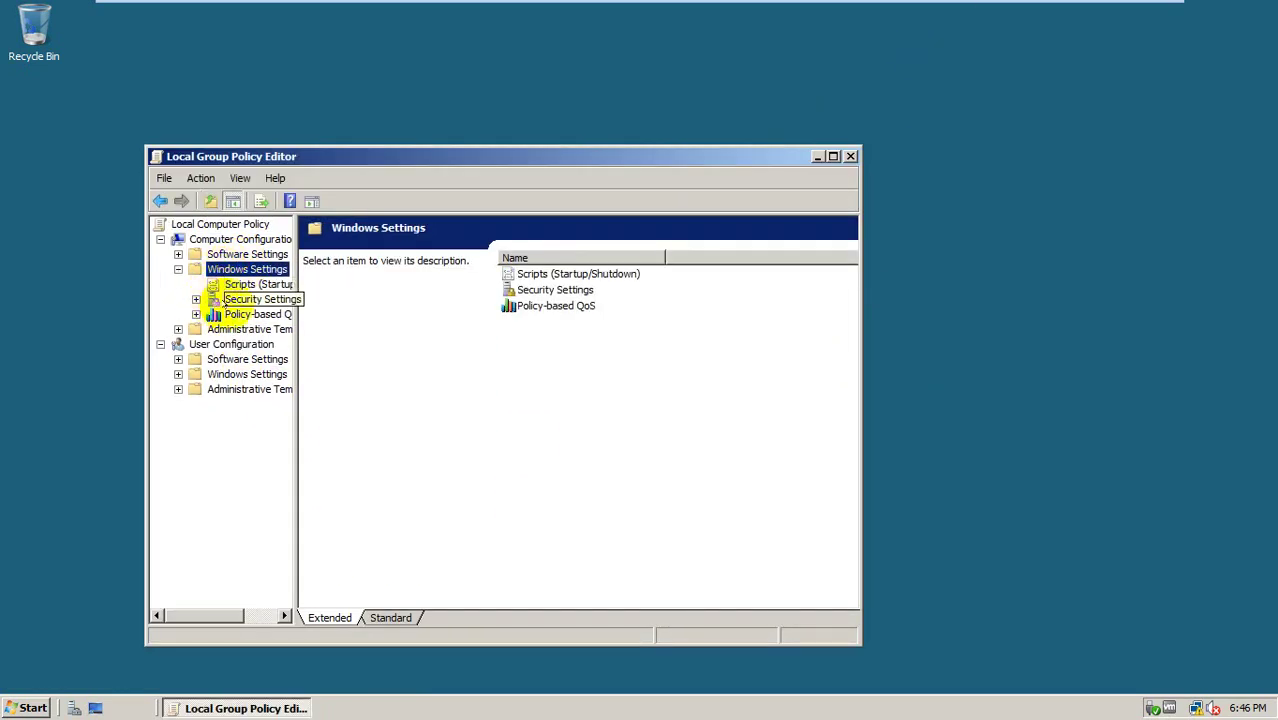
left_click(236, 284)
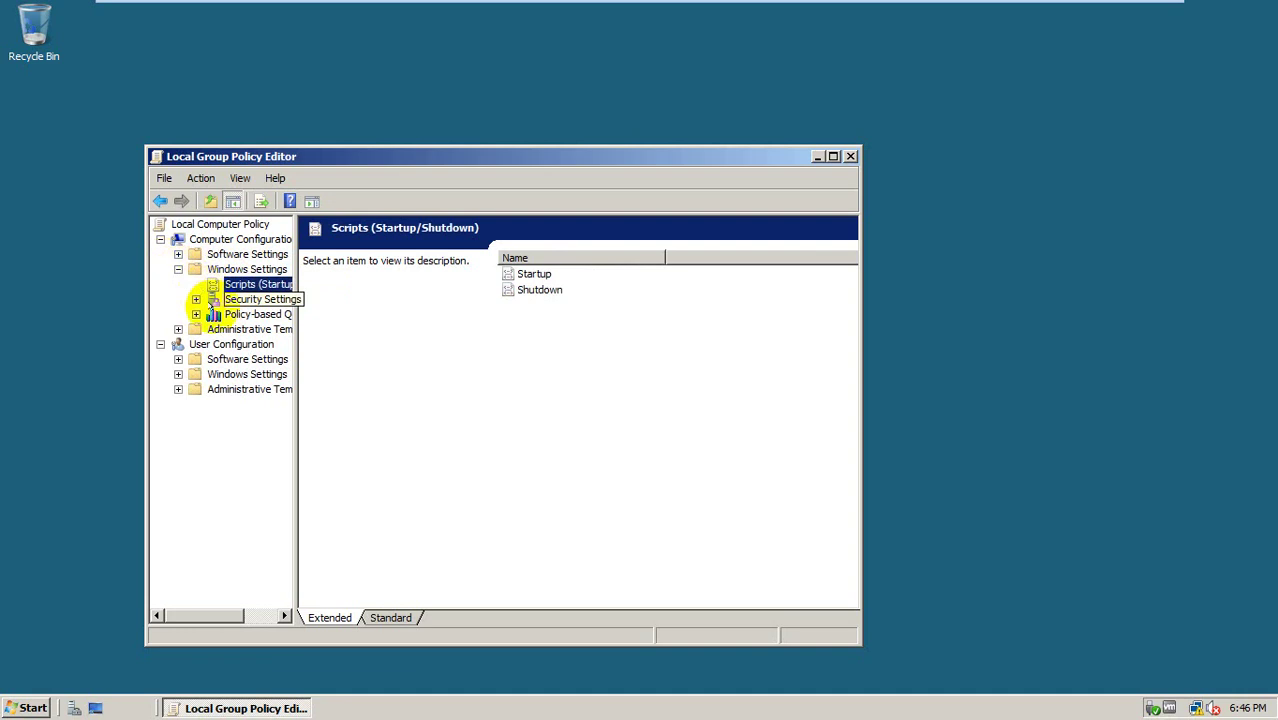
double_click(214, 302)
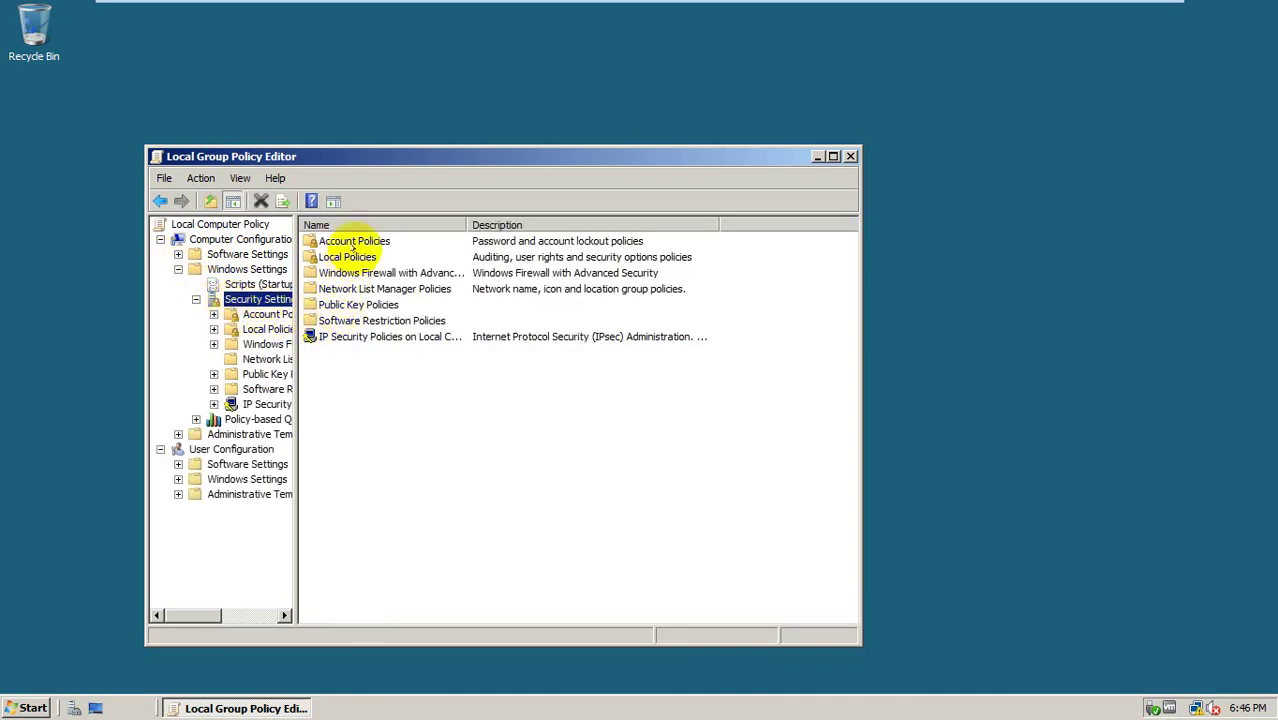
left_click(355, 241)
double_click(355, 241)
double_click(340, 242)
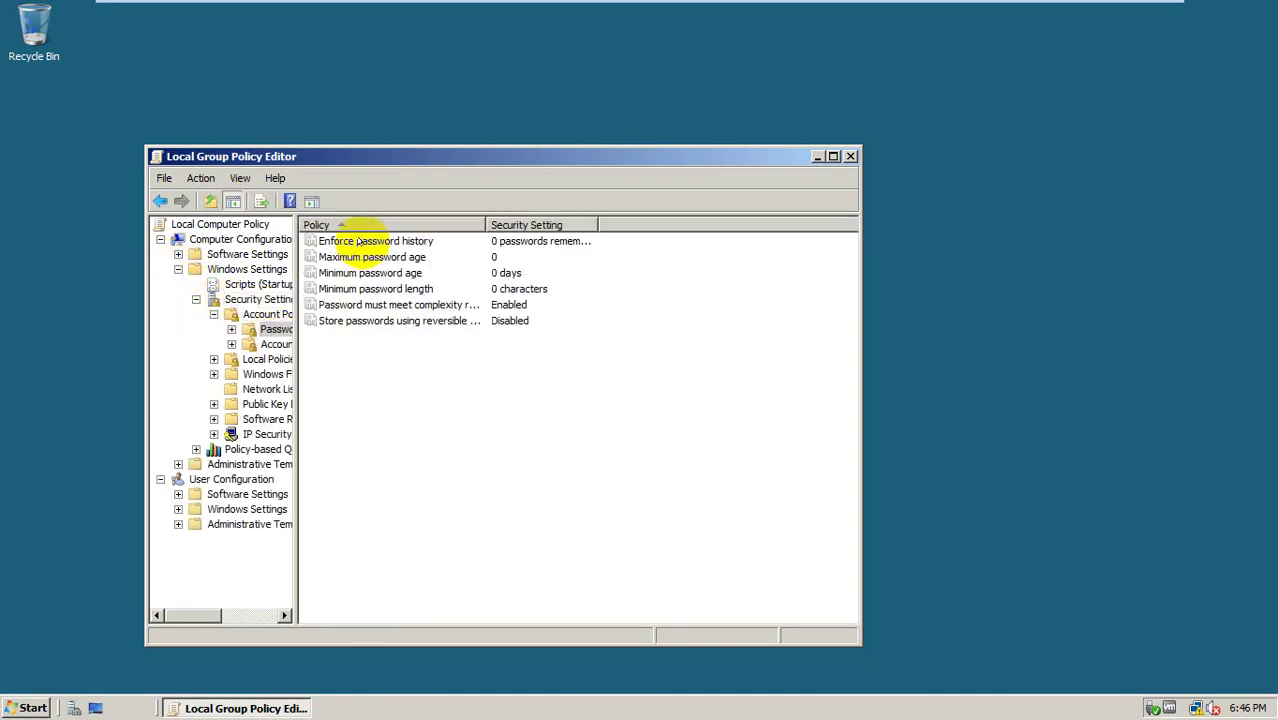
Step: Set the policy "Password must meet complexity requirements" to Disabled and save it
double_click(368, 305)
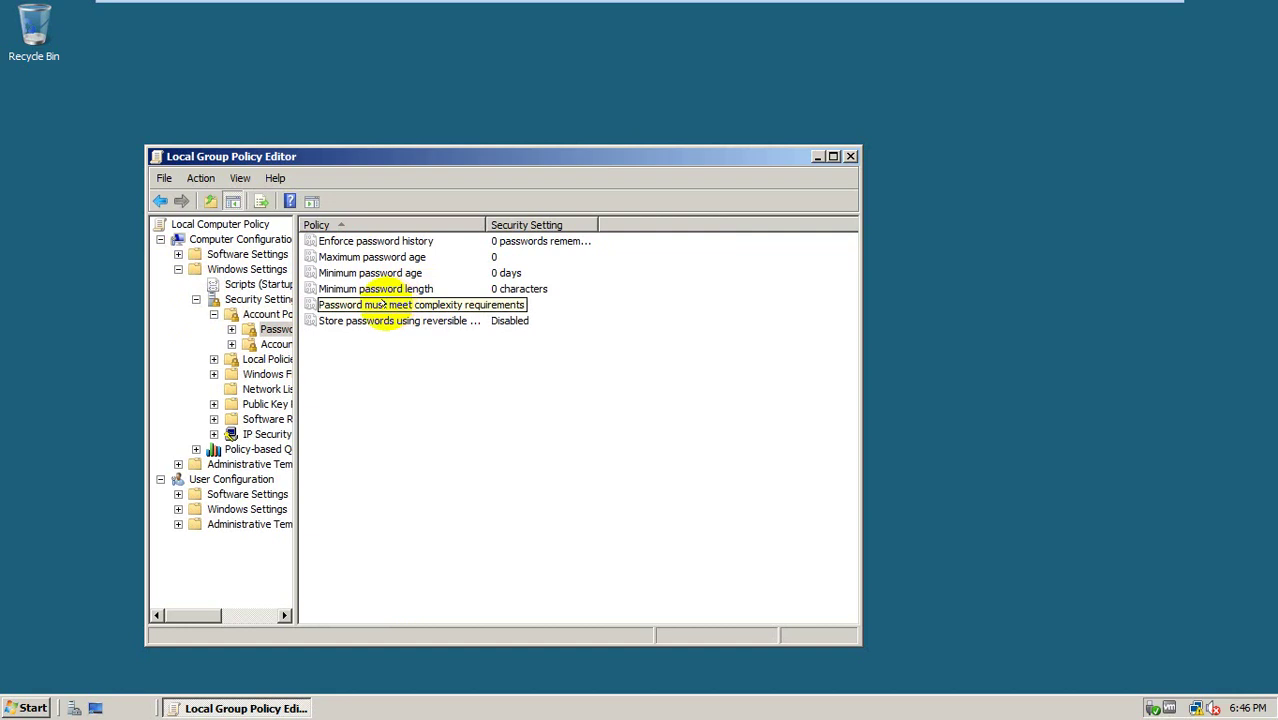
left_click(355, 315)
left_click(656, 609)
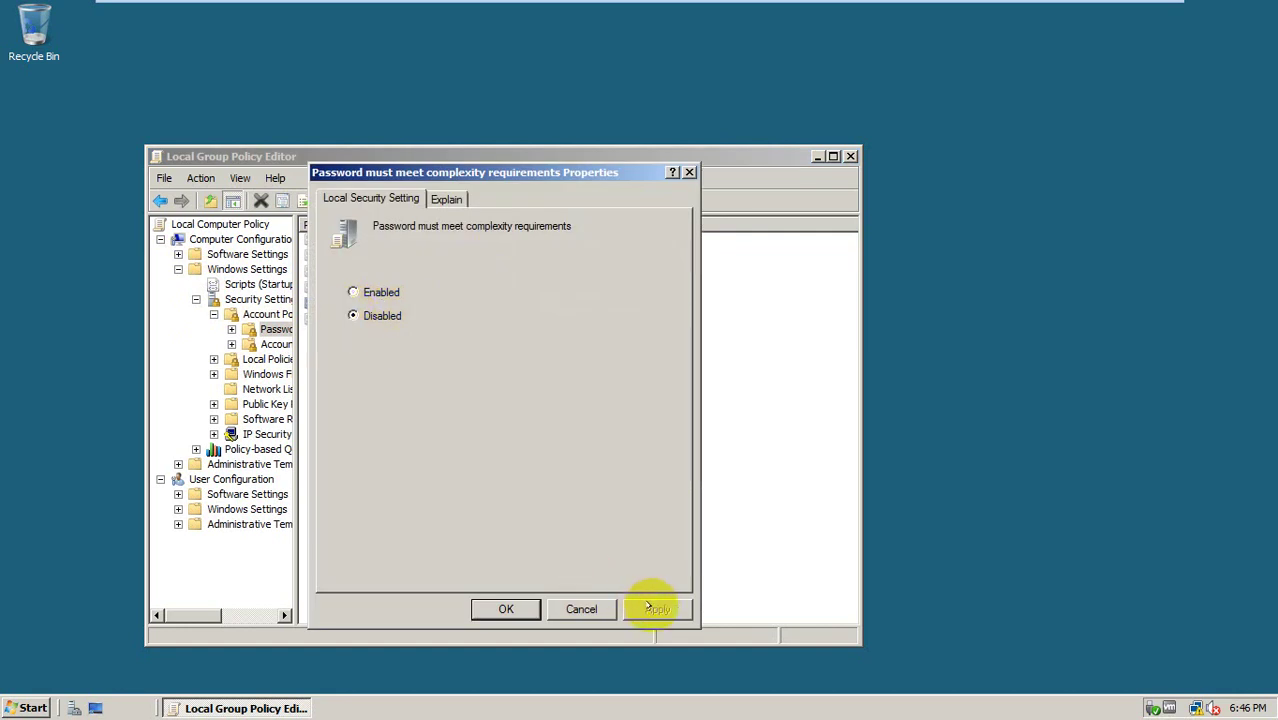
left_click(507, 609)
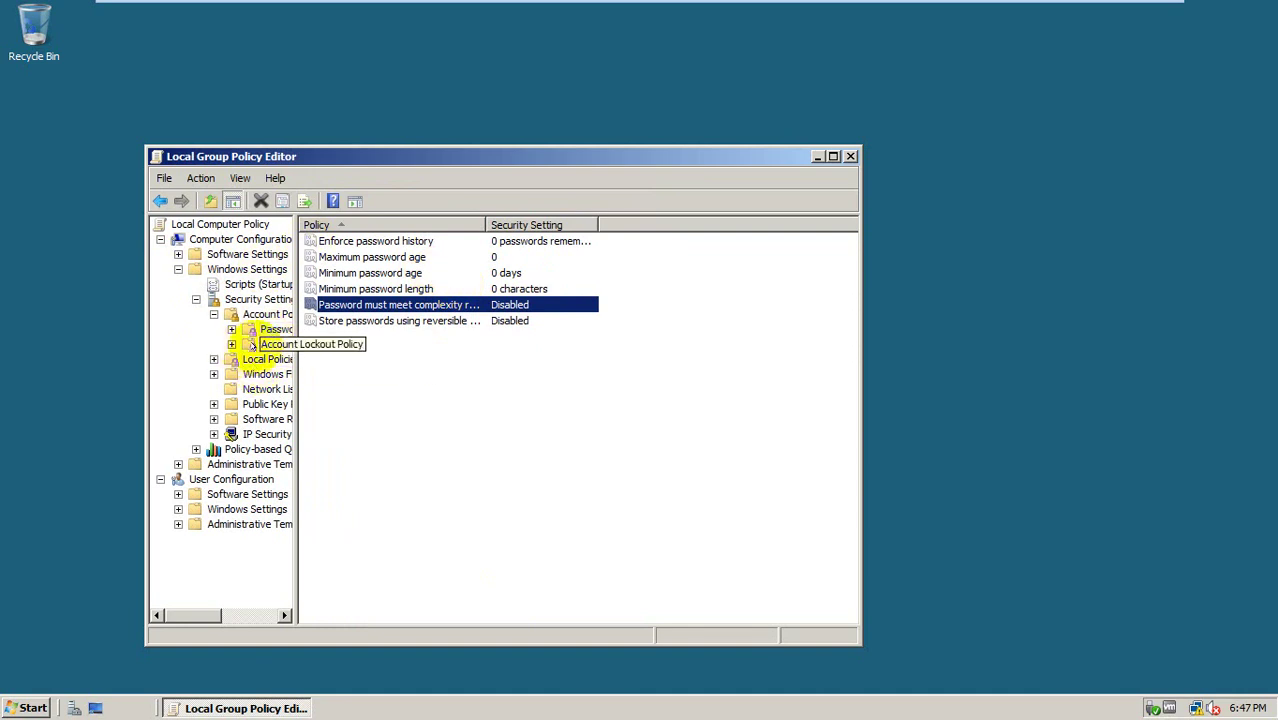
Step: Look over the Account Lockout Policy, Policy-based QoS and Administrative Templates, and close the Local Group Policy Editor
left_click(272, 344)
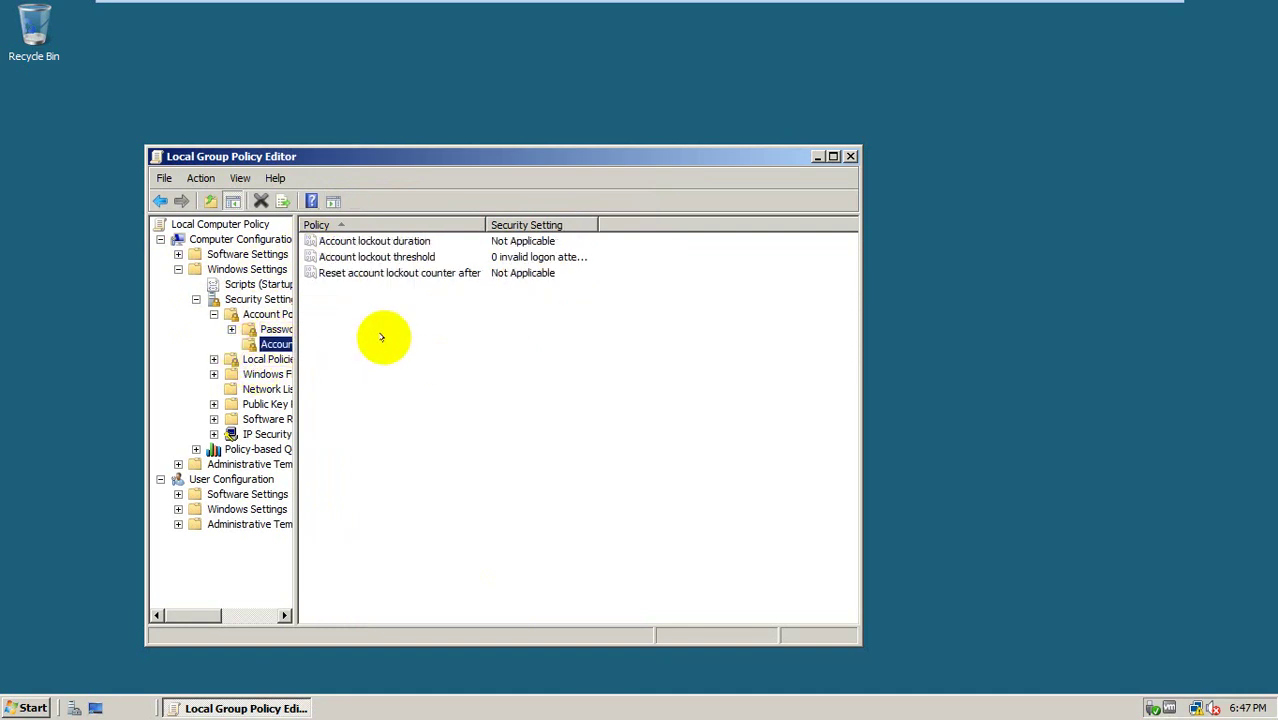
left_click(215, 314)
left_click(196, 299)
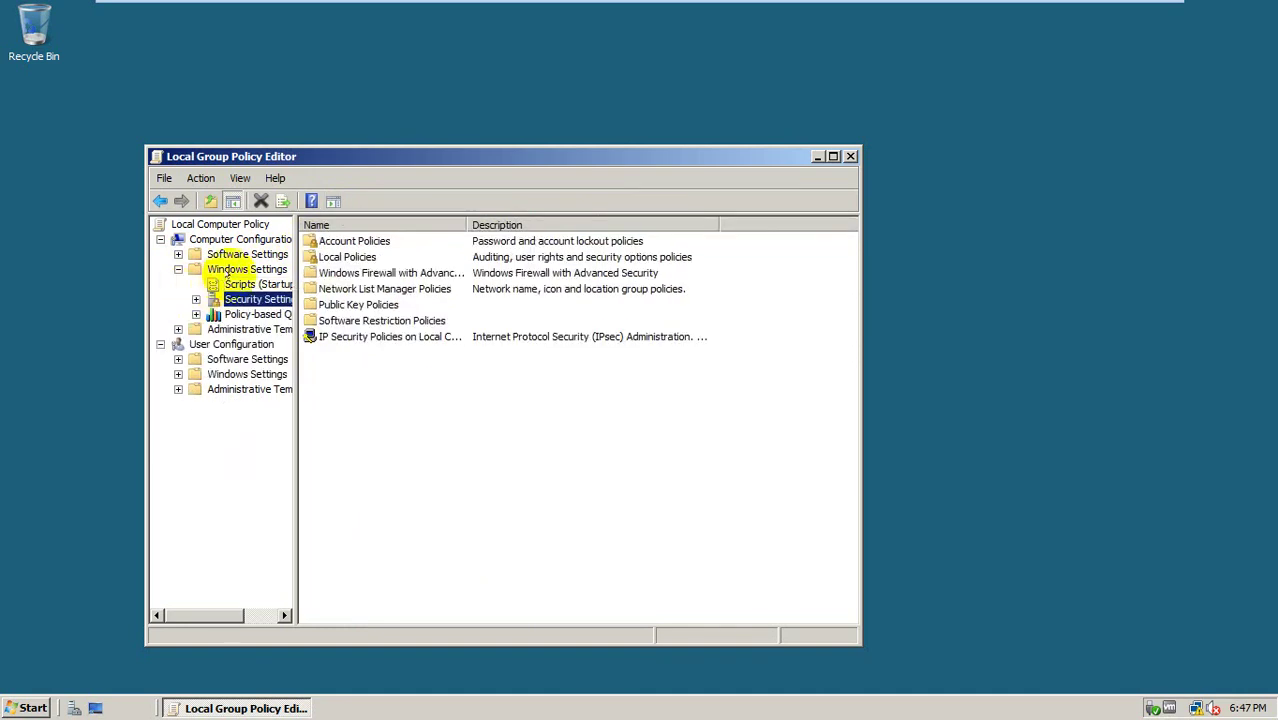
left_click(252, 314)
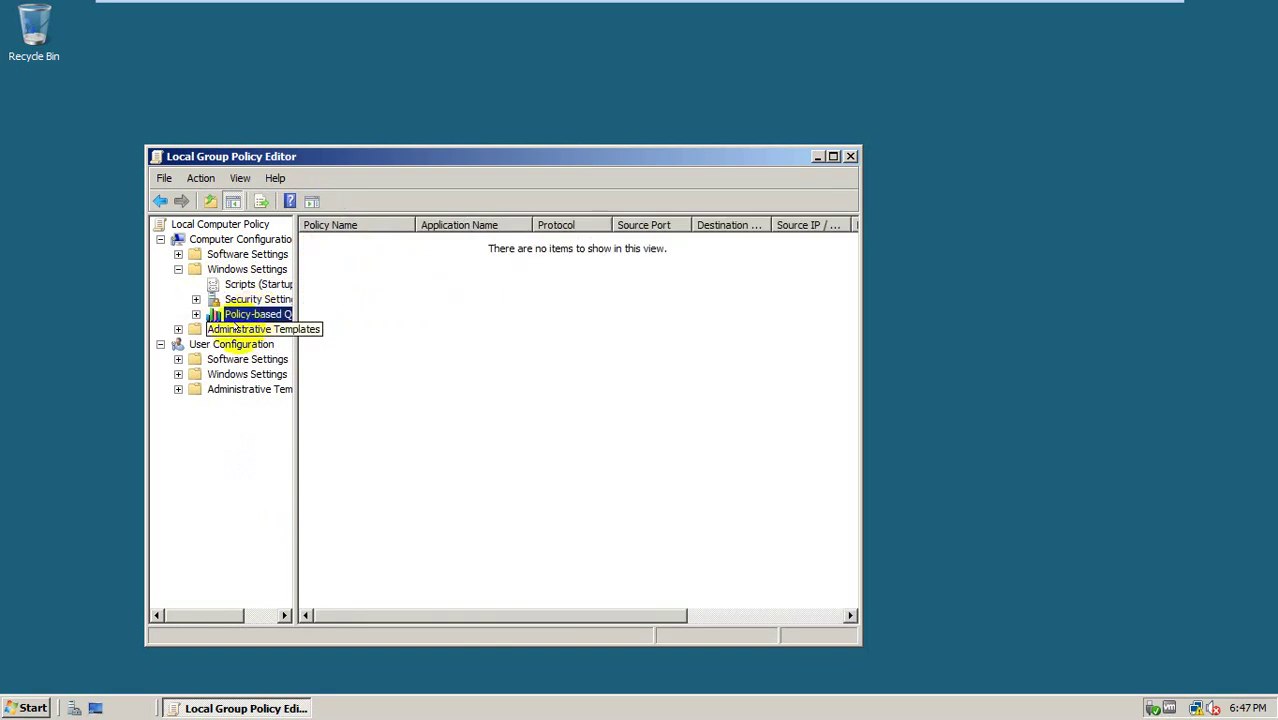
left_click(233, 330)
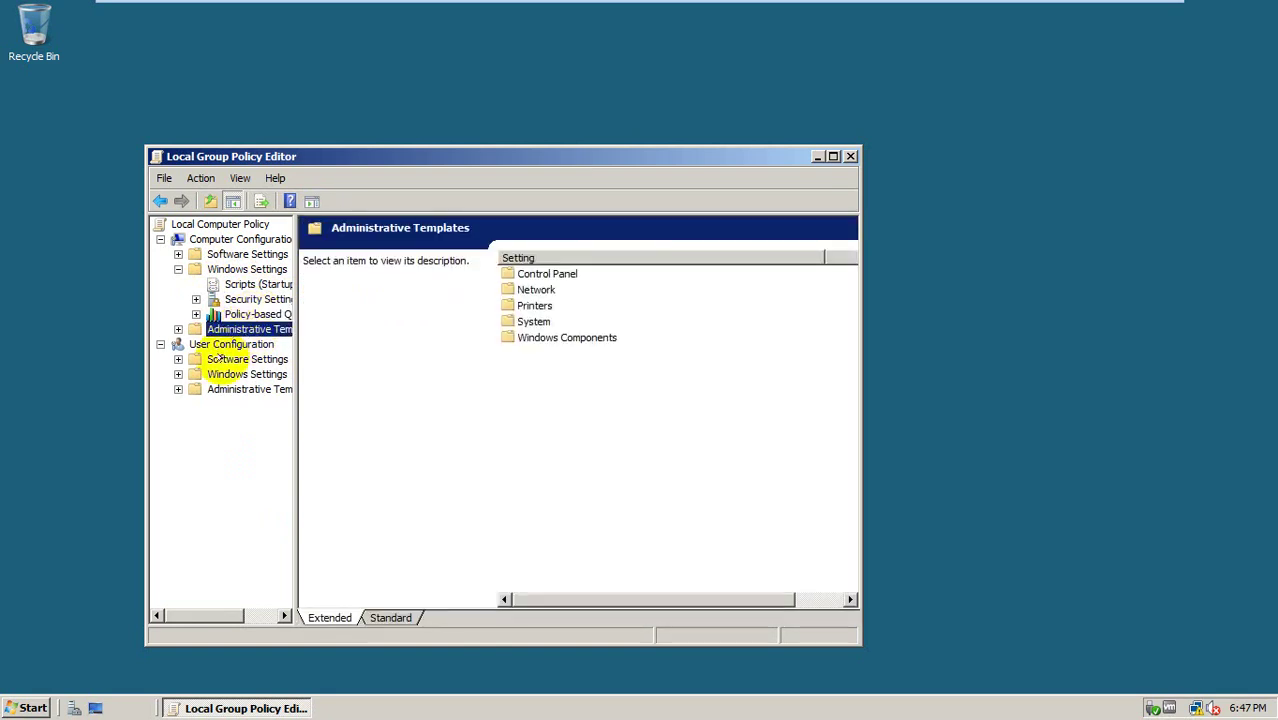
left_click(178, 269)
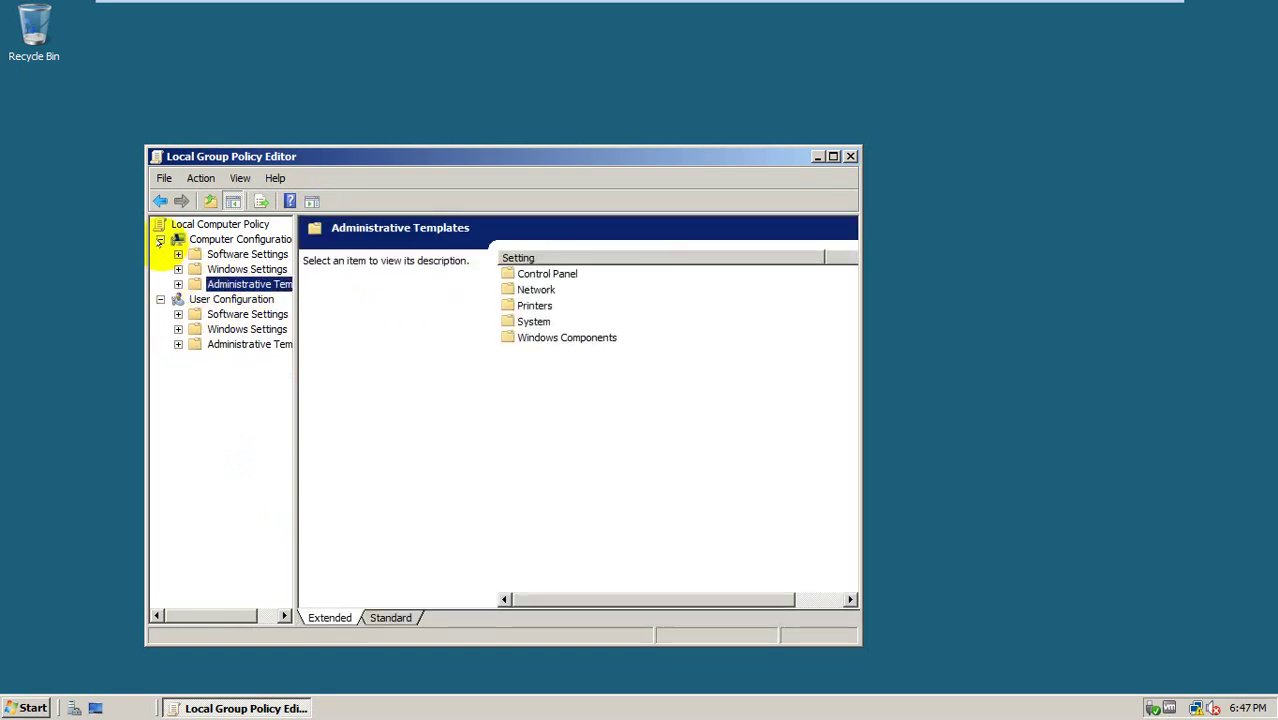
left_click(160, 239)
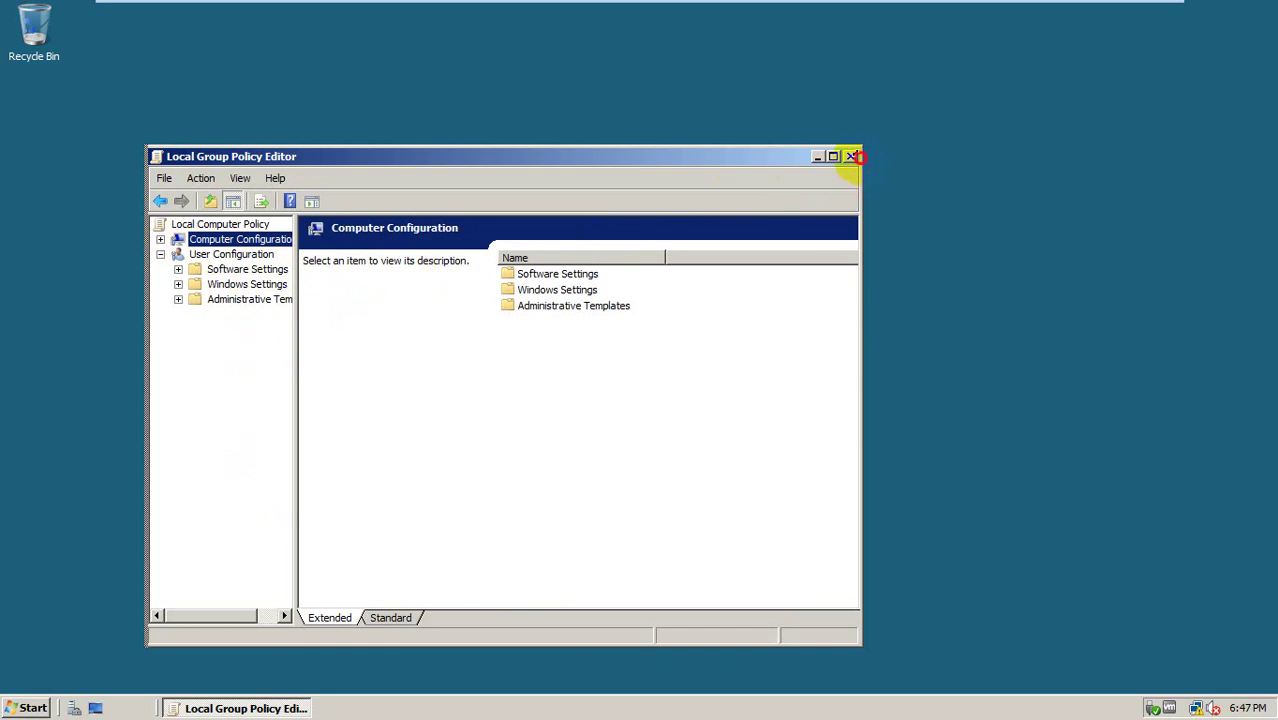
left_click(850, 156)
right_click(642, 182)
left_click(681, 224)
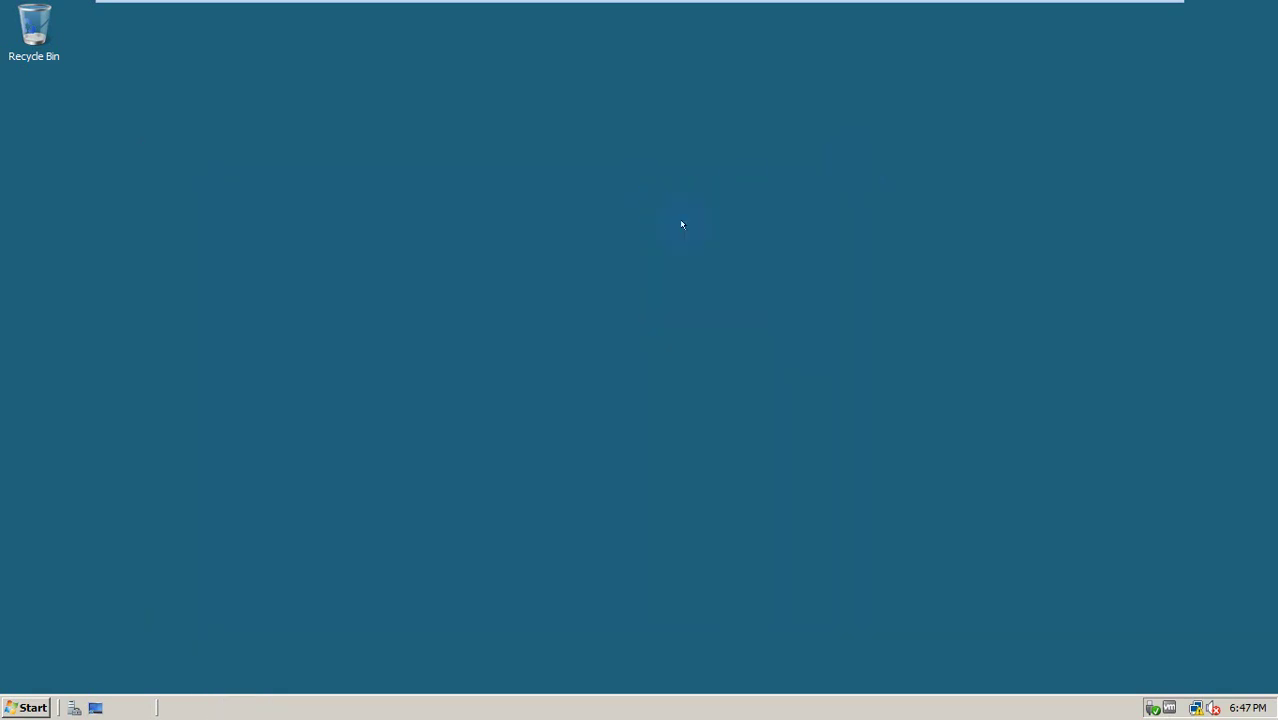
Step: Start adding a role from the Roles page of Server Manager and advance to the server role selection
left_click(74, 707)
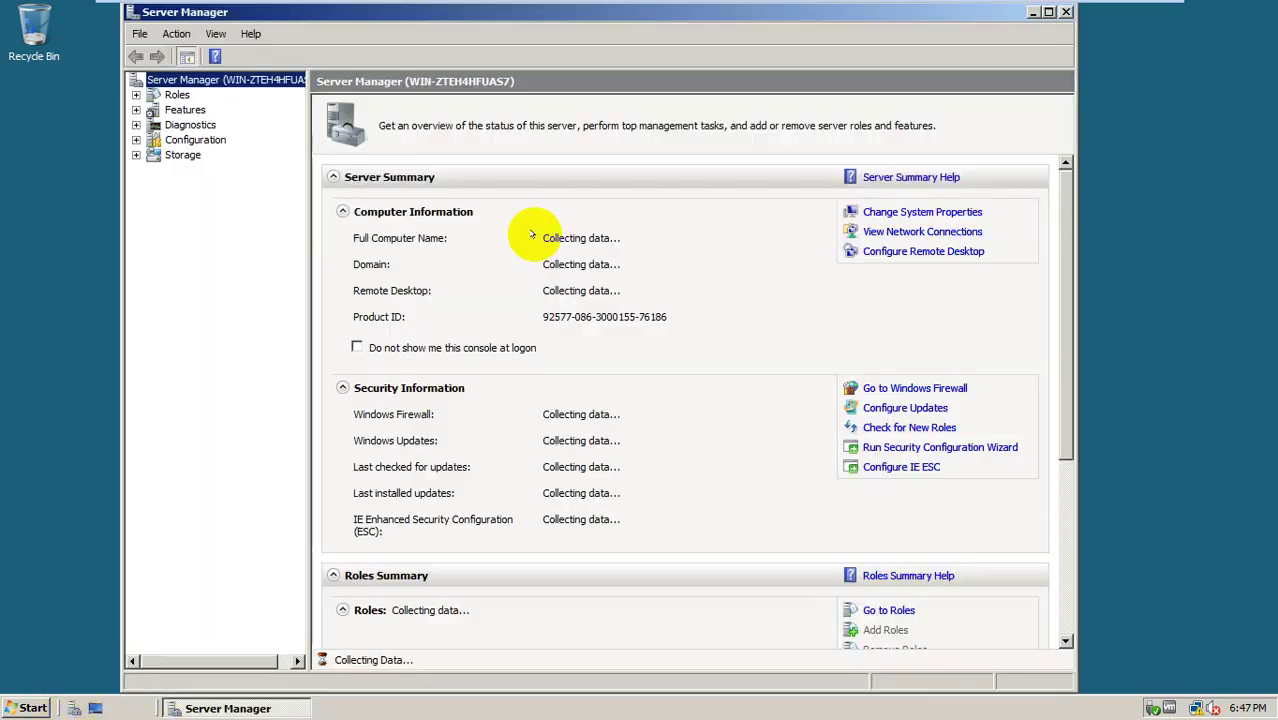
left_click(176, 94)
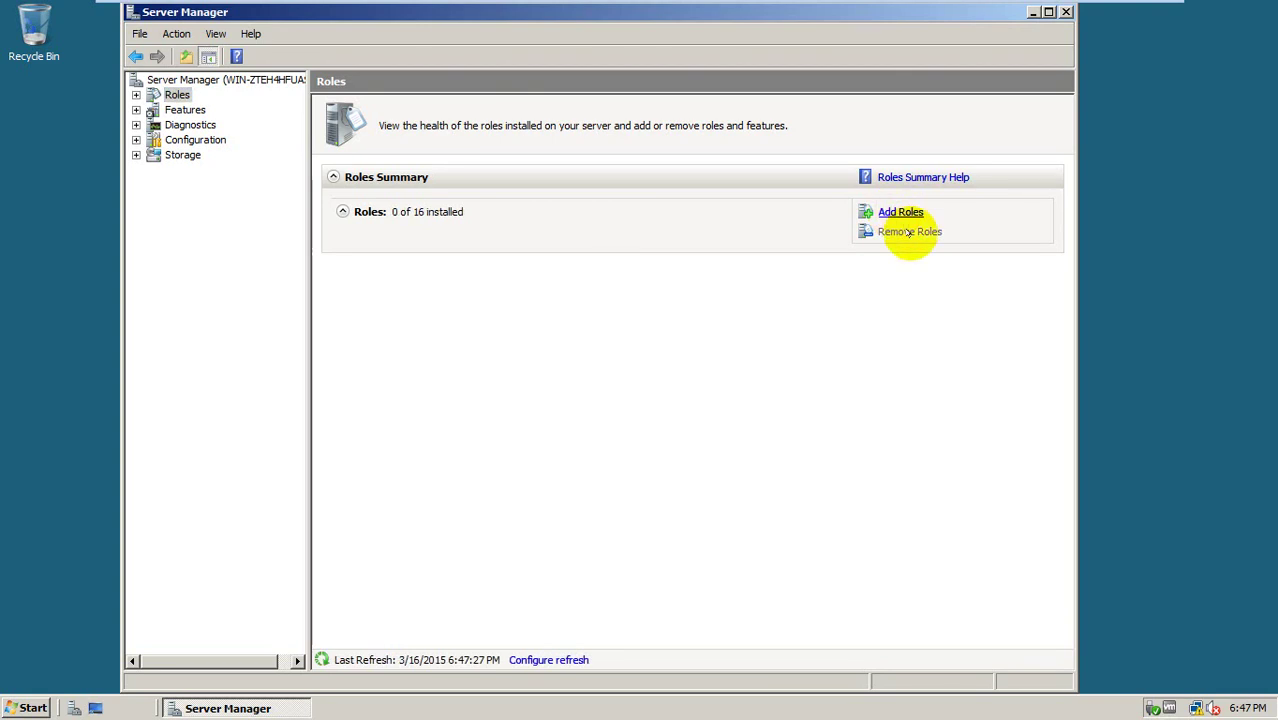
left_click(909, 232)
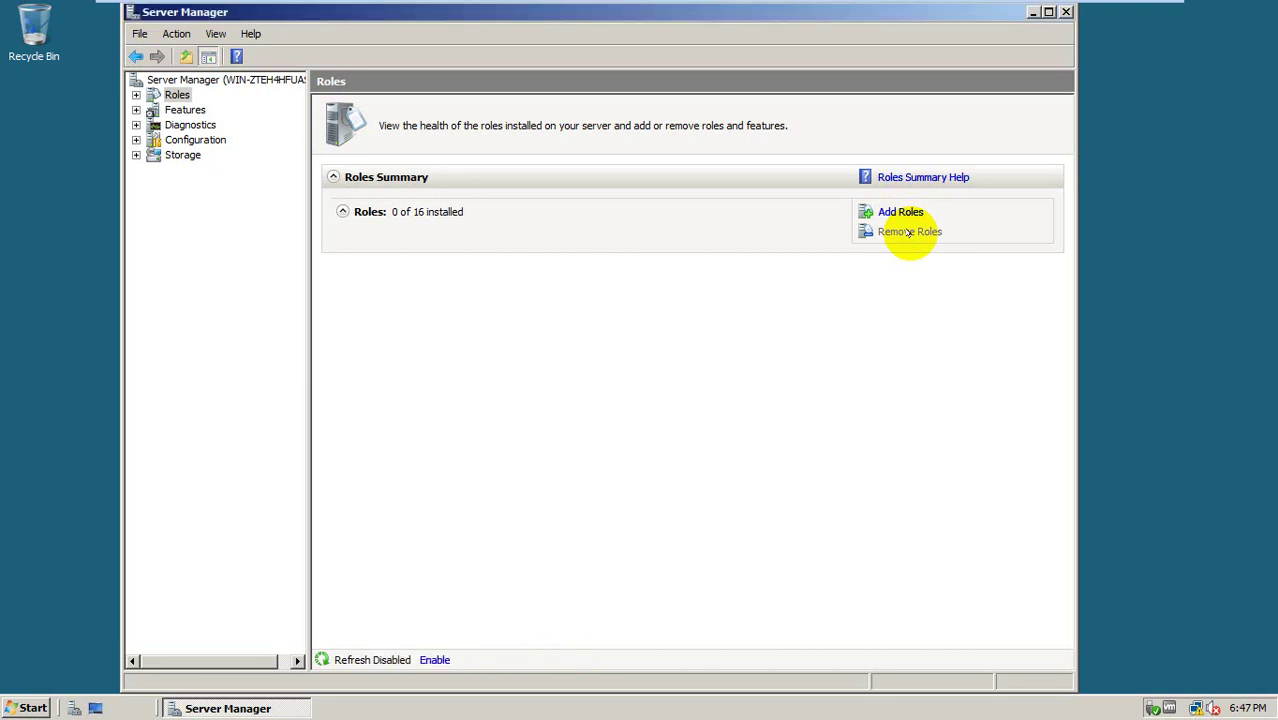
left_click(738, 594)
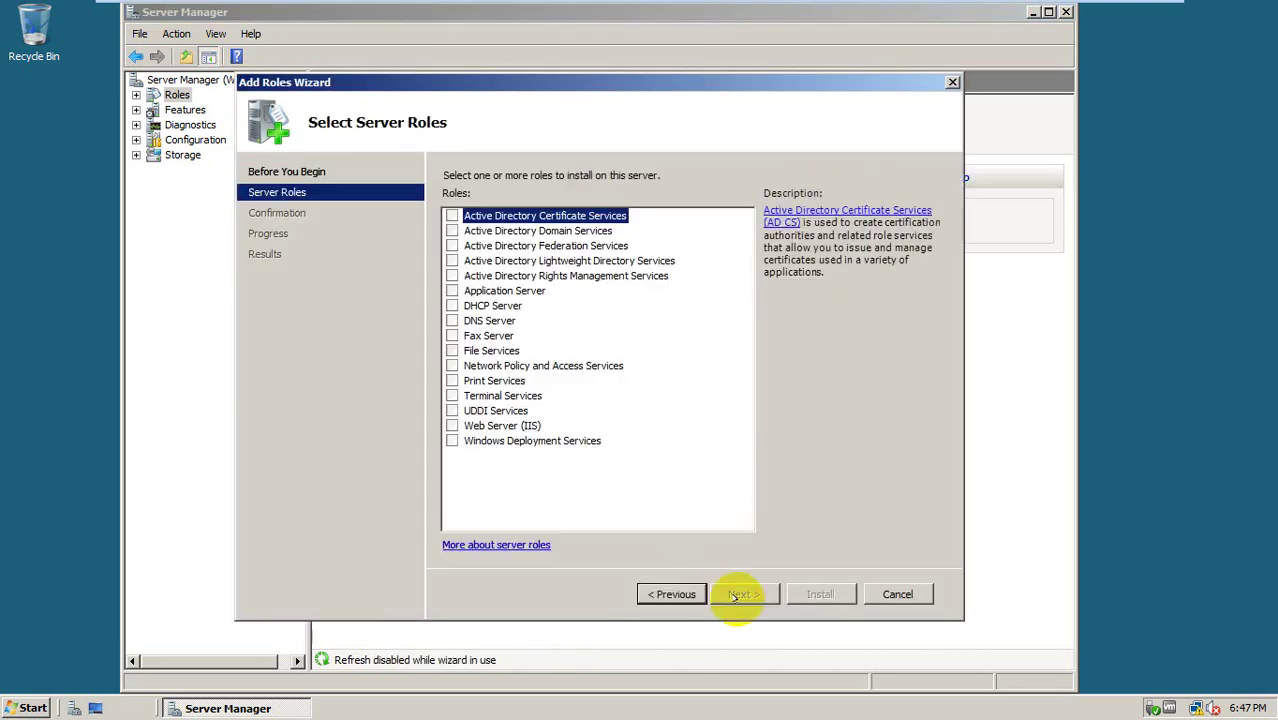
Step: Select the Active Directory Domain Services role and install it
left_click(451, 230)
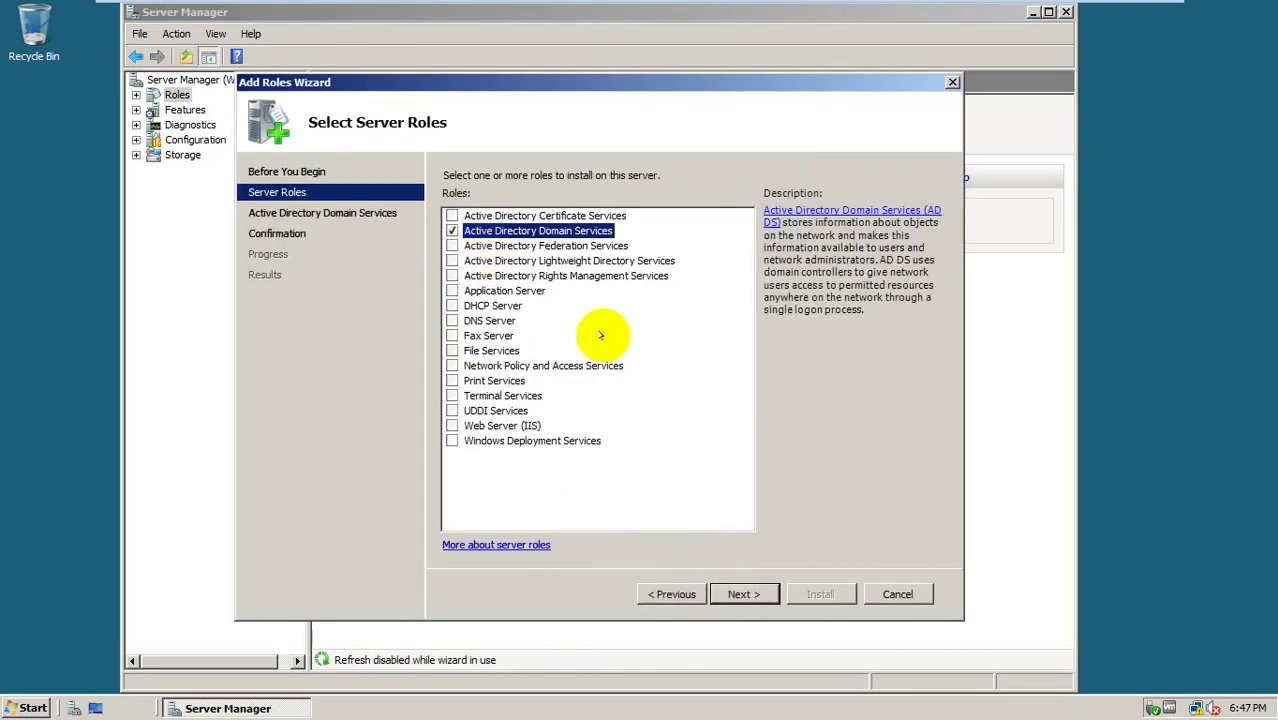
left_click(743, 594)
left_click(743, 594)
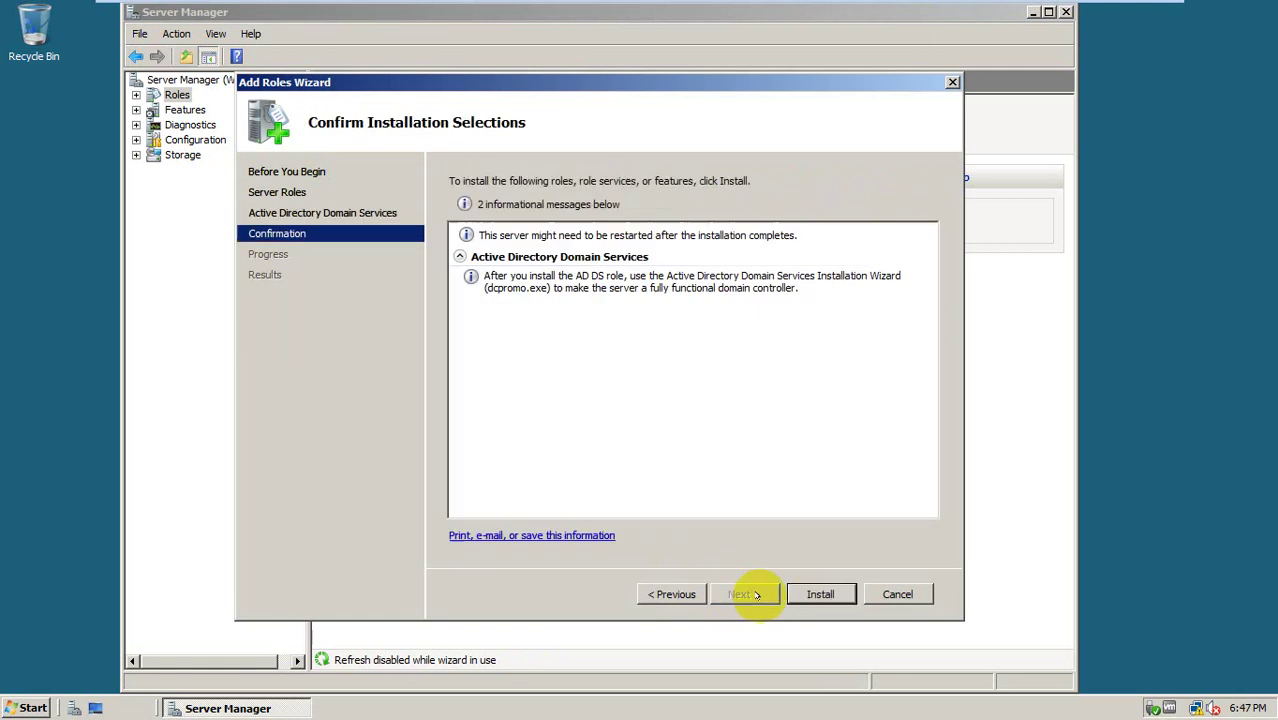
left_click(819, 594)
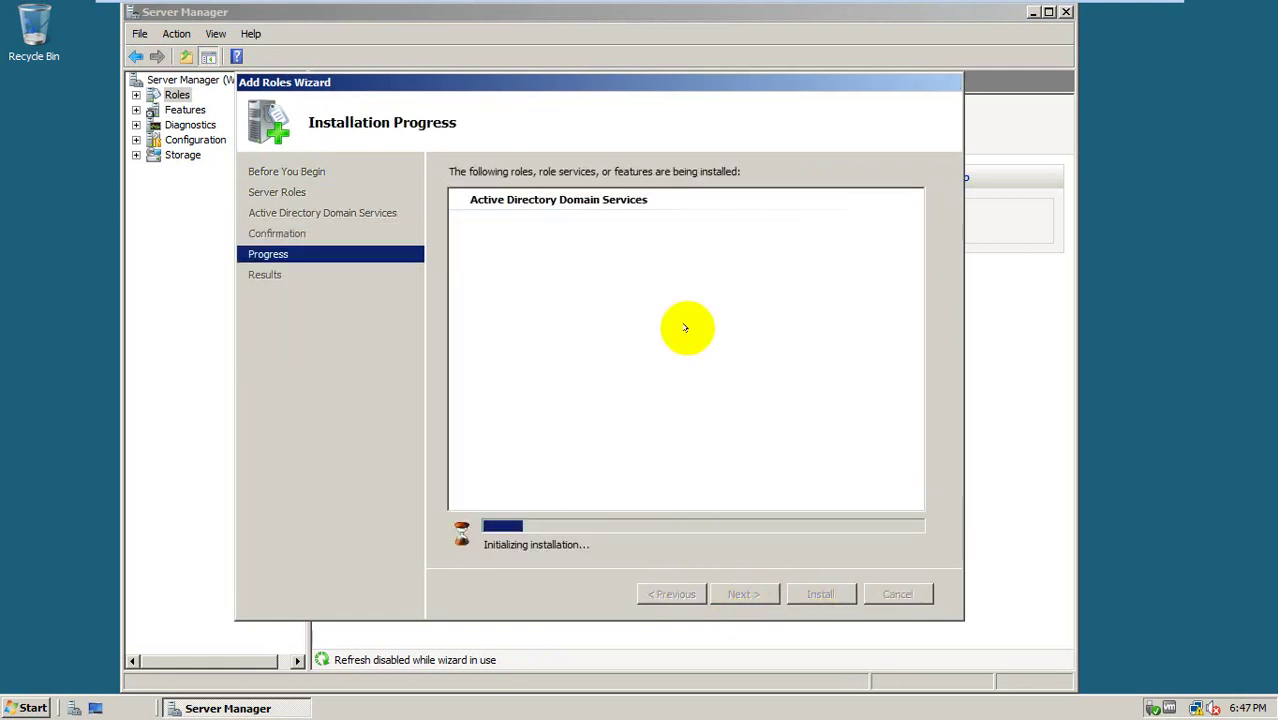
right_click(1134, 254)
left_click(1153, 293)
right_click(1150, 279)
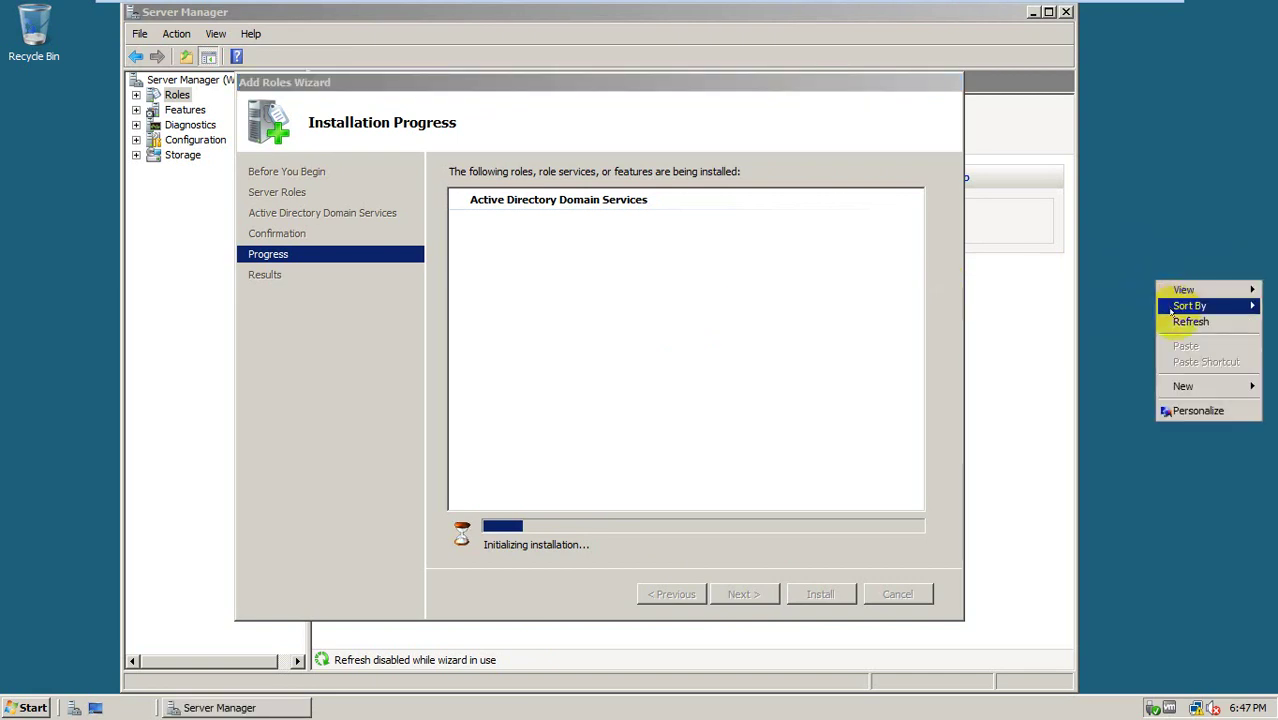
left_click(1173, 317)
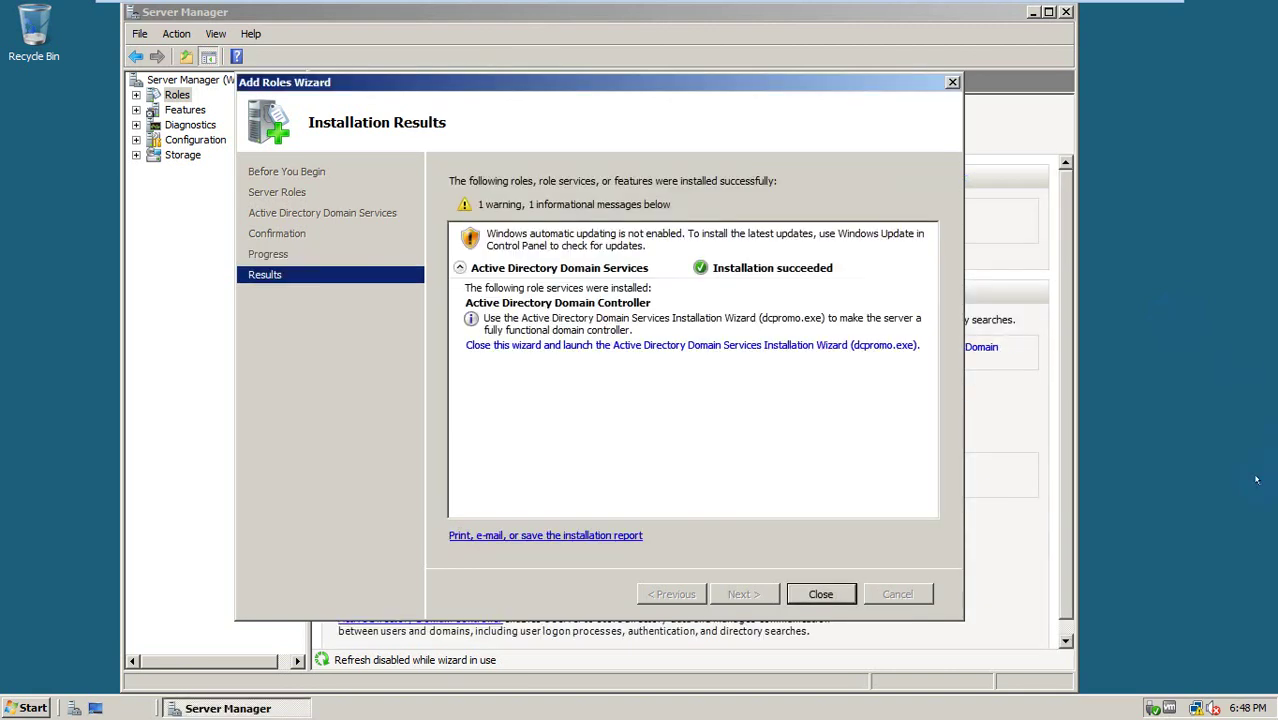
Step: Close the role installation results, check the Active Directory Domain Services role page, and exit Server Manager
left_click(820, 592)
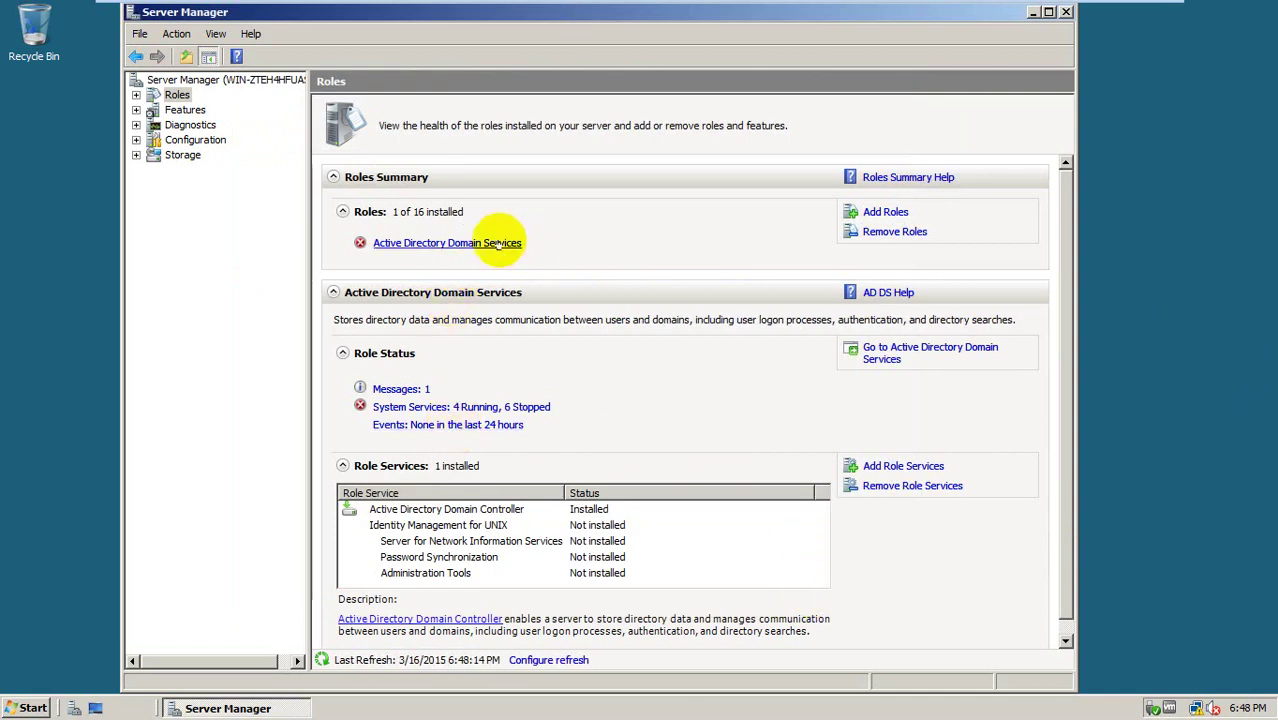
left_click(500, 243)
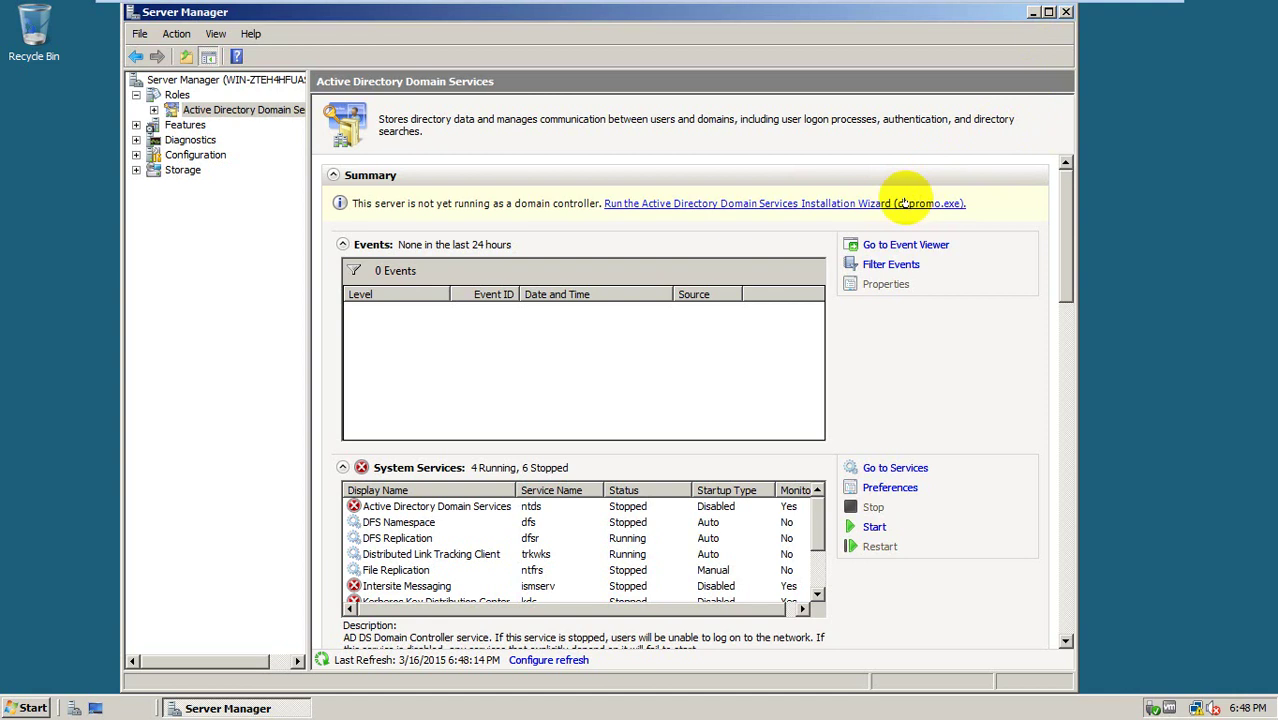
left_click(1066, 12)
right_click(704, 167)
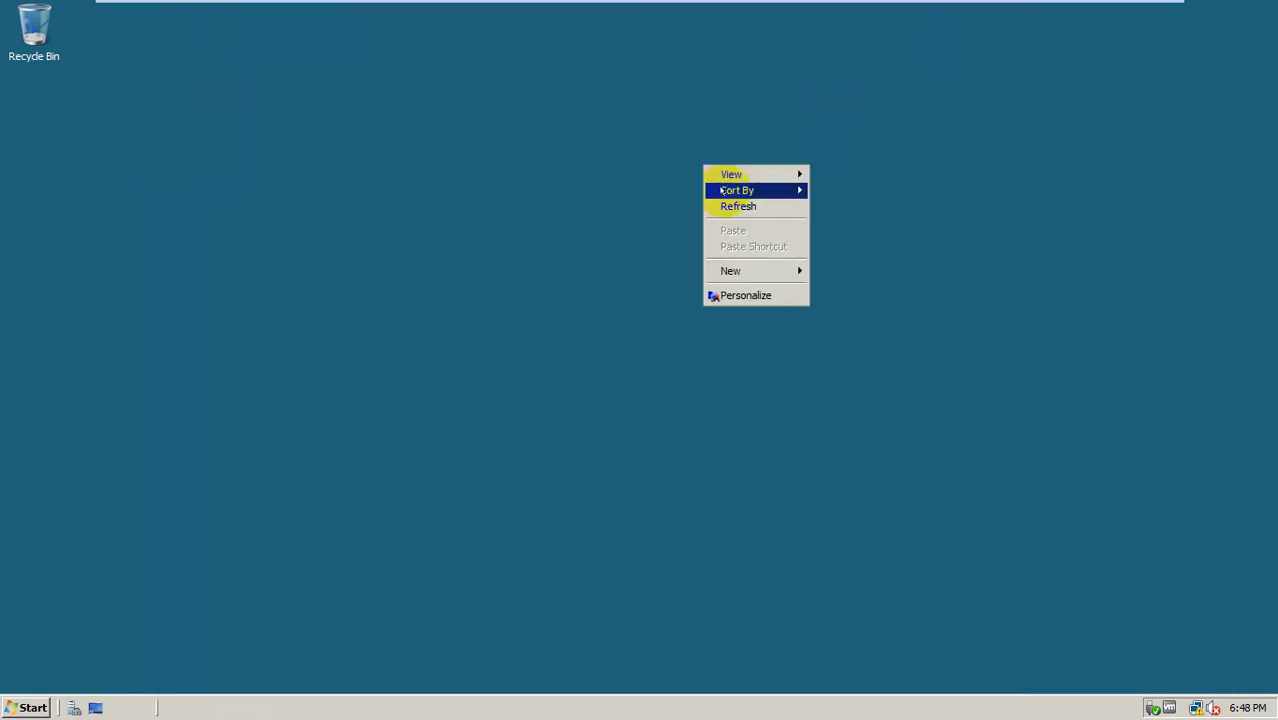
left_click(726, 206)
Step: Run dcpromo, enable advanced mode installation, and advance to the deployment configuration choice
key("super+r")
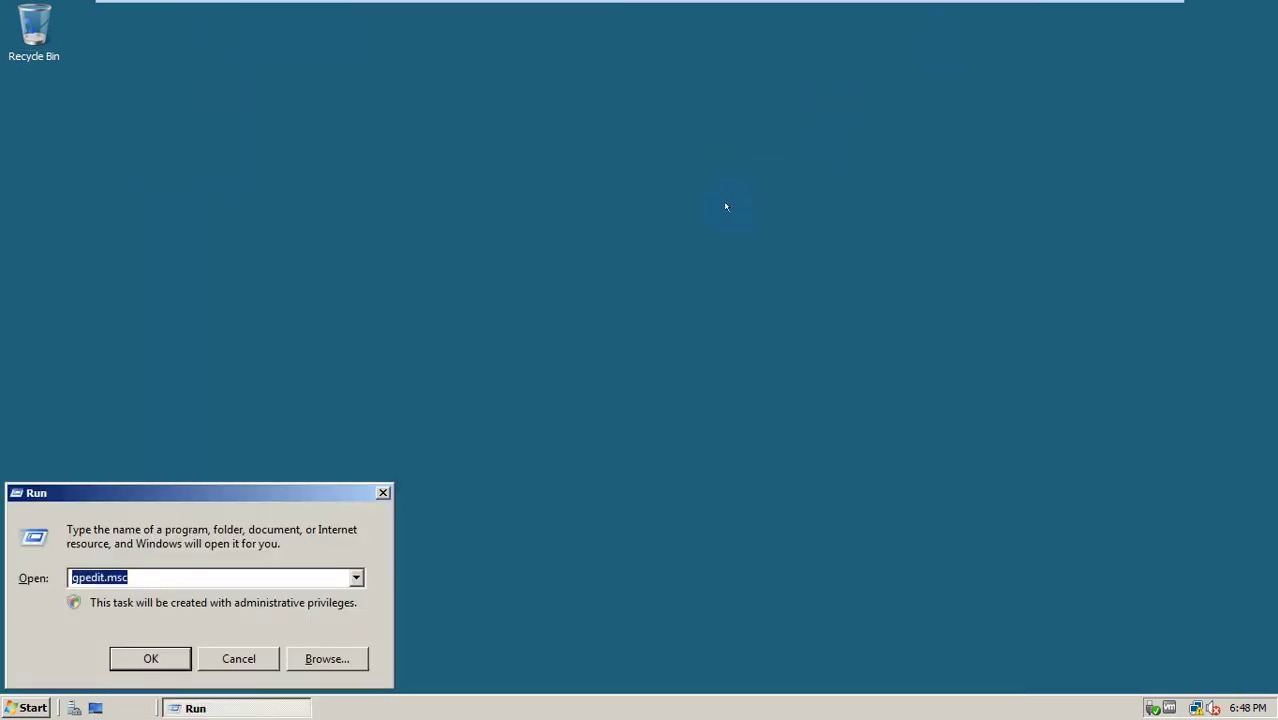
type("dcpromo")
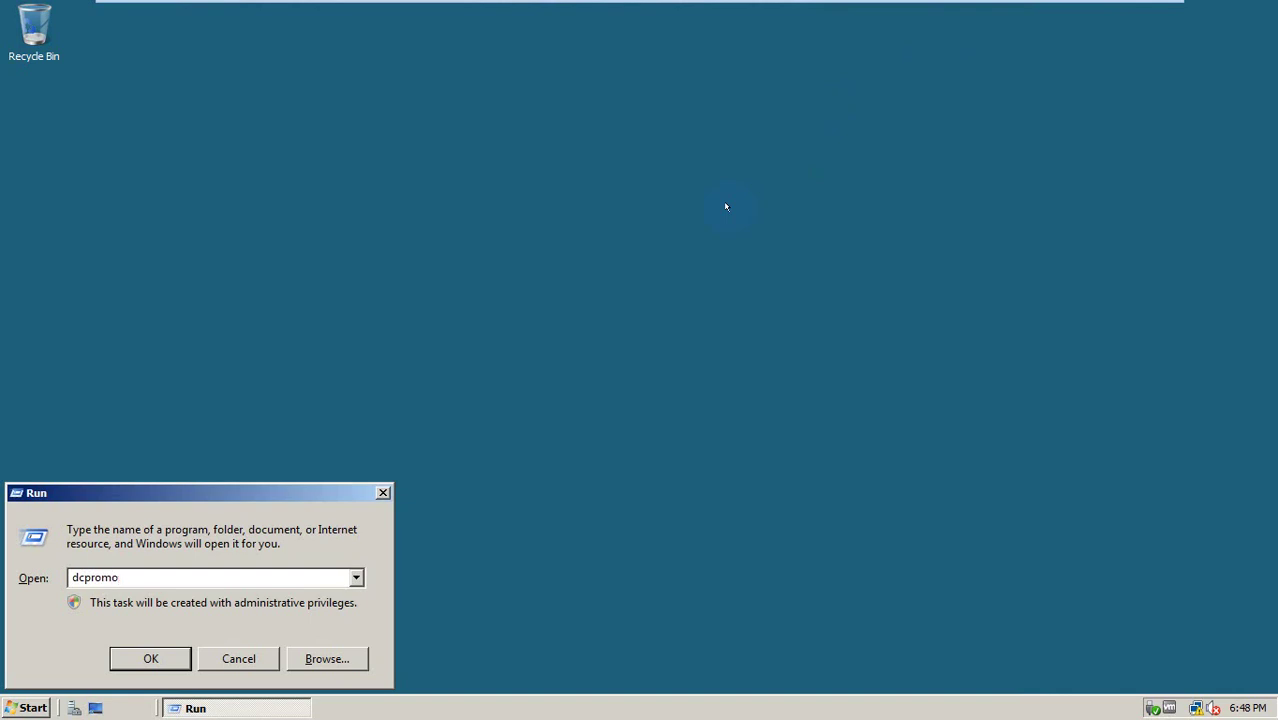
key("Return")
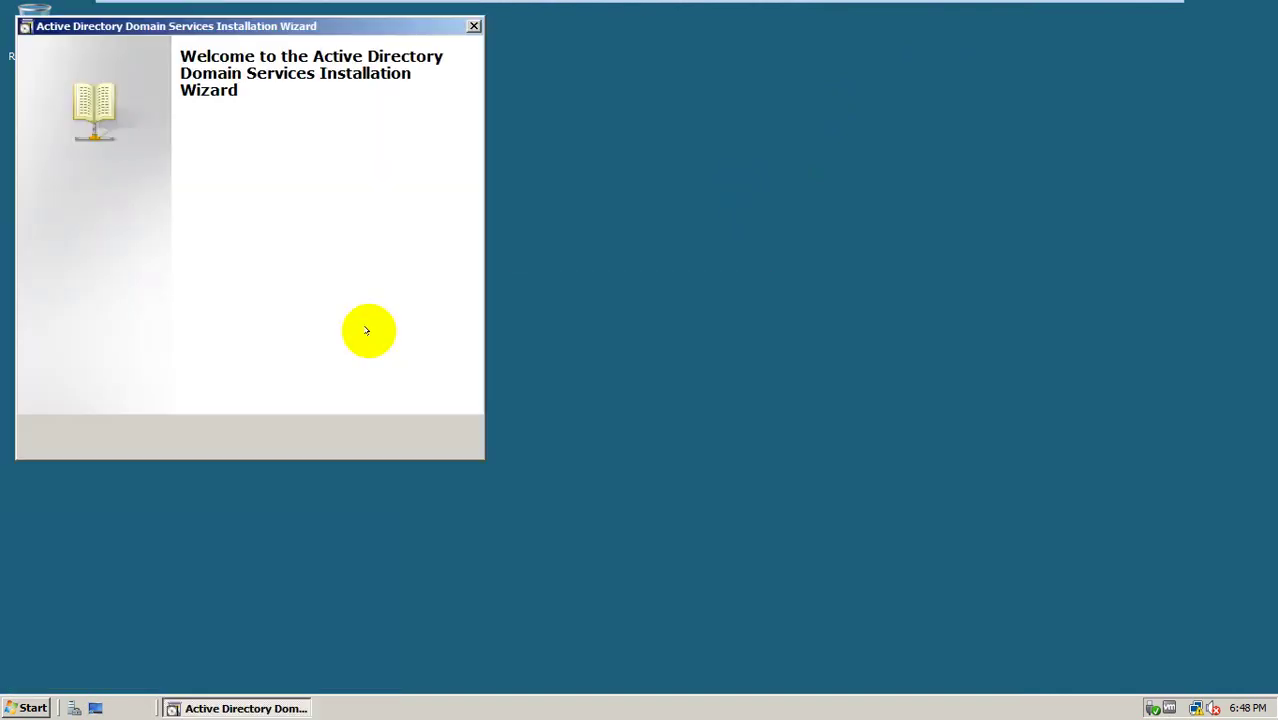
left_click(349, 438)
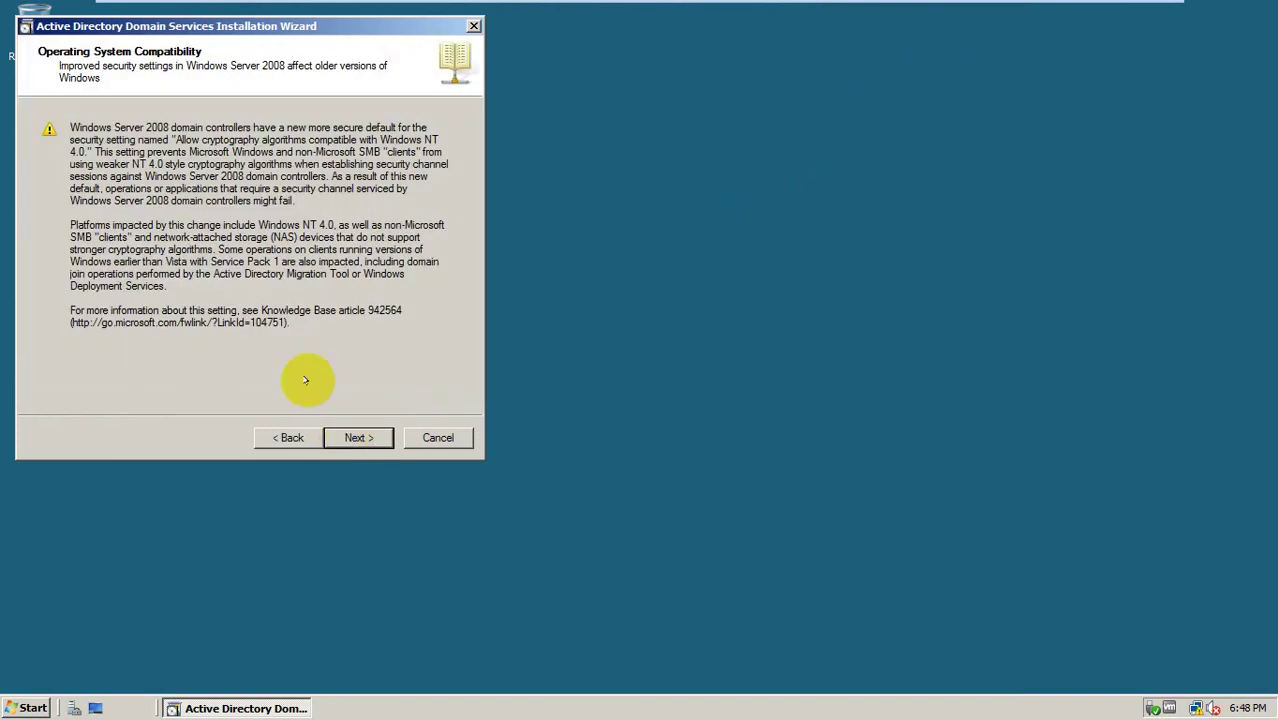
left_click(294, 437)
left_click(197, 206)
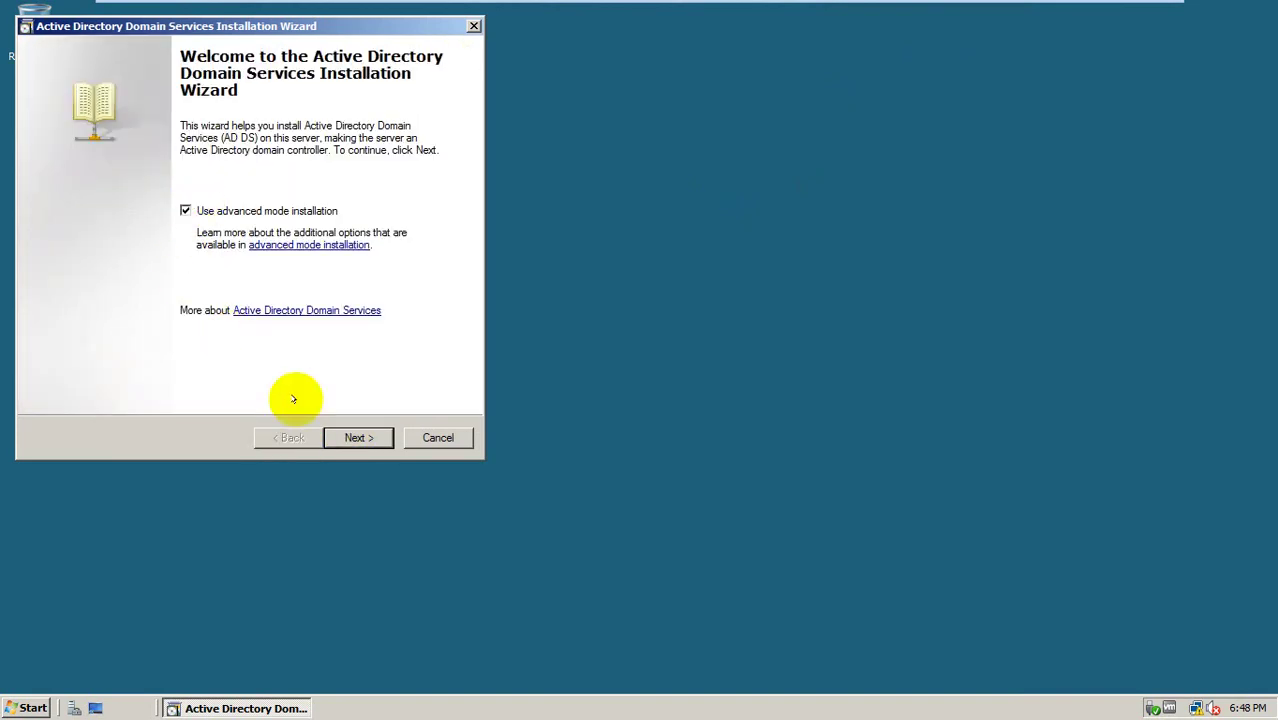
left_click(354, 437)
left_click(357, 438)
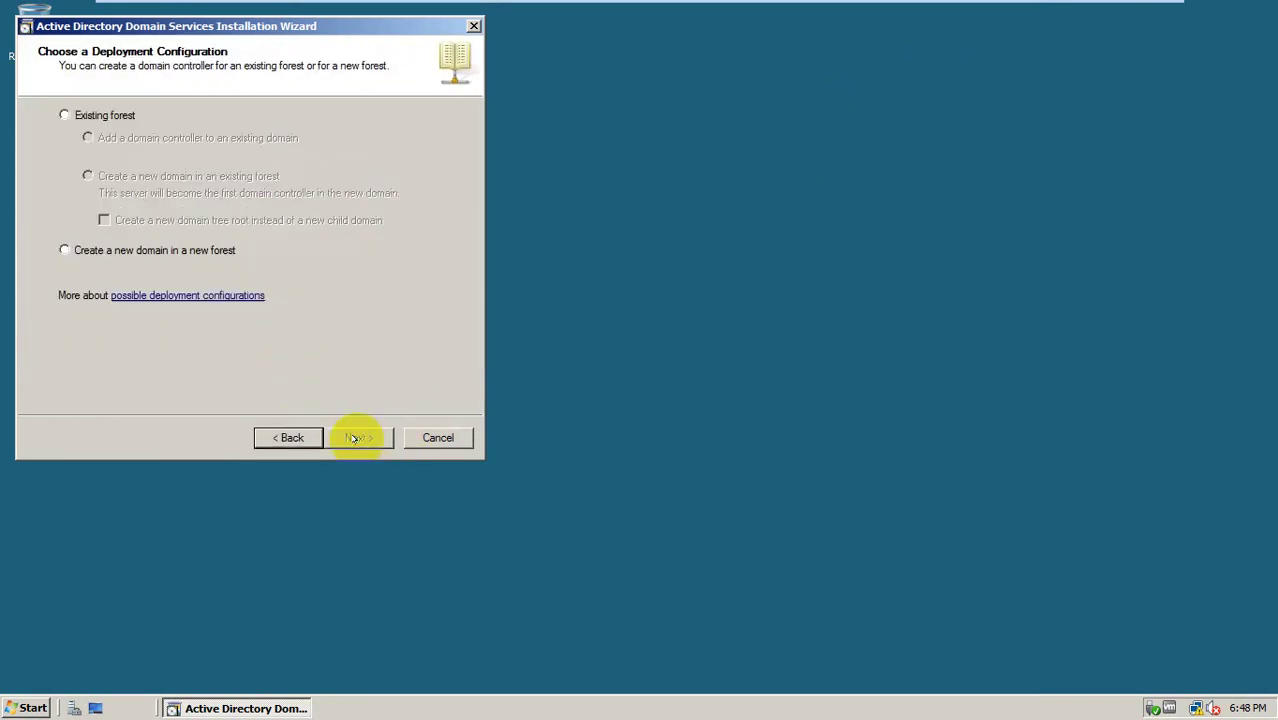
Step: Try to create a new domain in a new forest, quit the installation wizard, and refresh the desktop
left_click(151, 251)
left_click(355, 437)
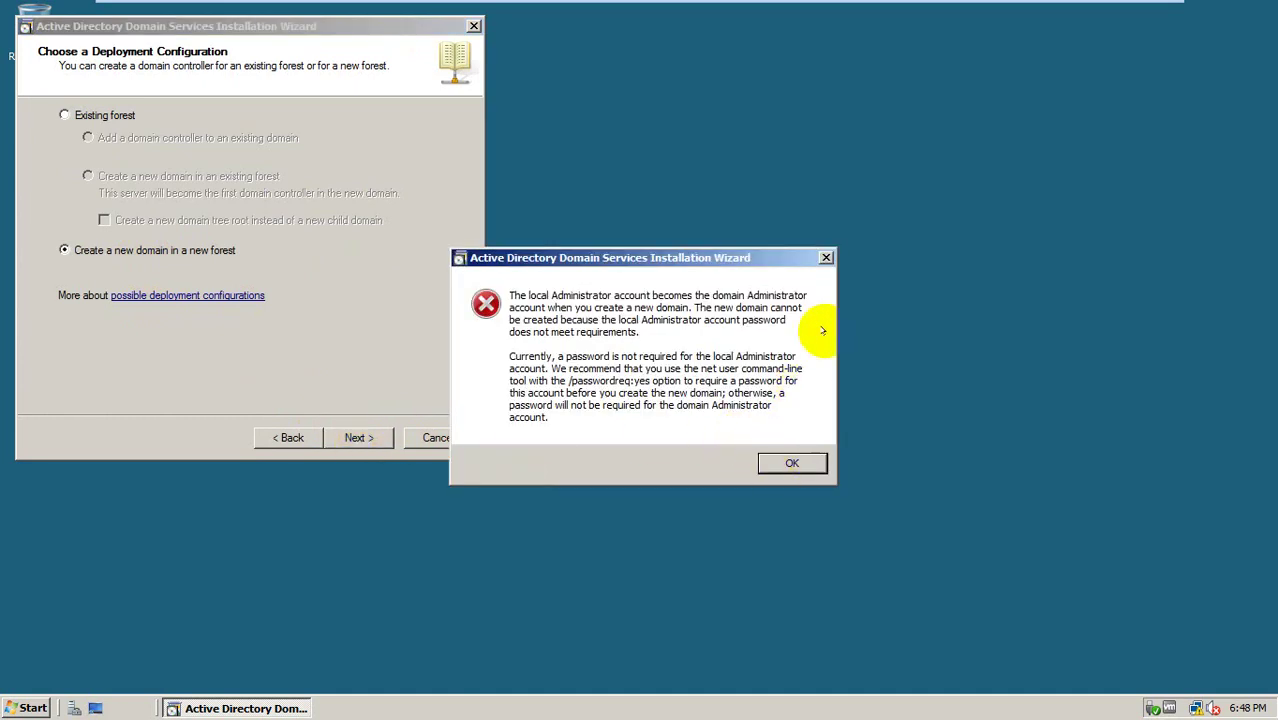
left_click(826, 258)
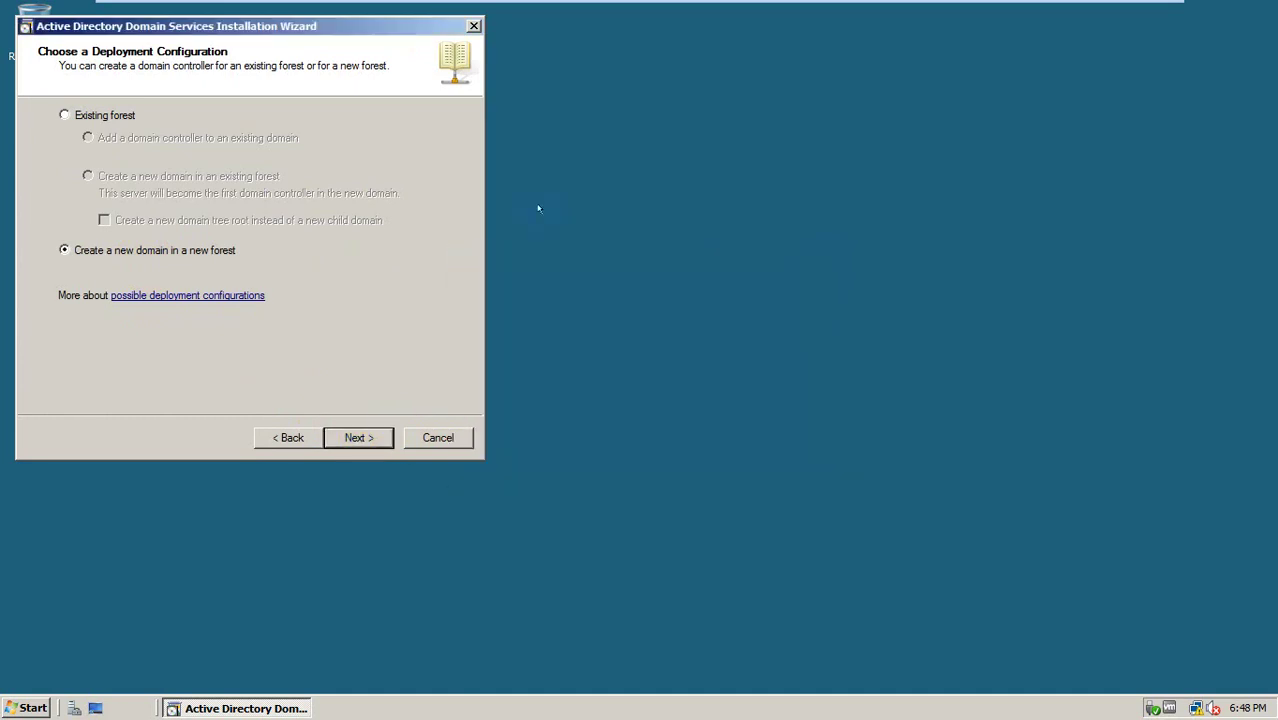
left_click(474, 26)
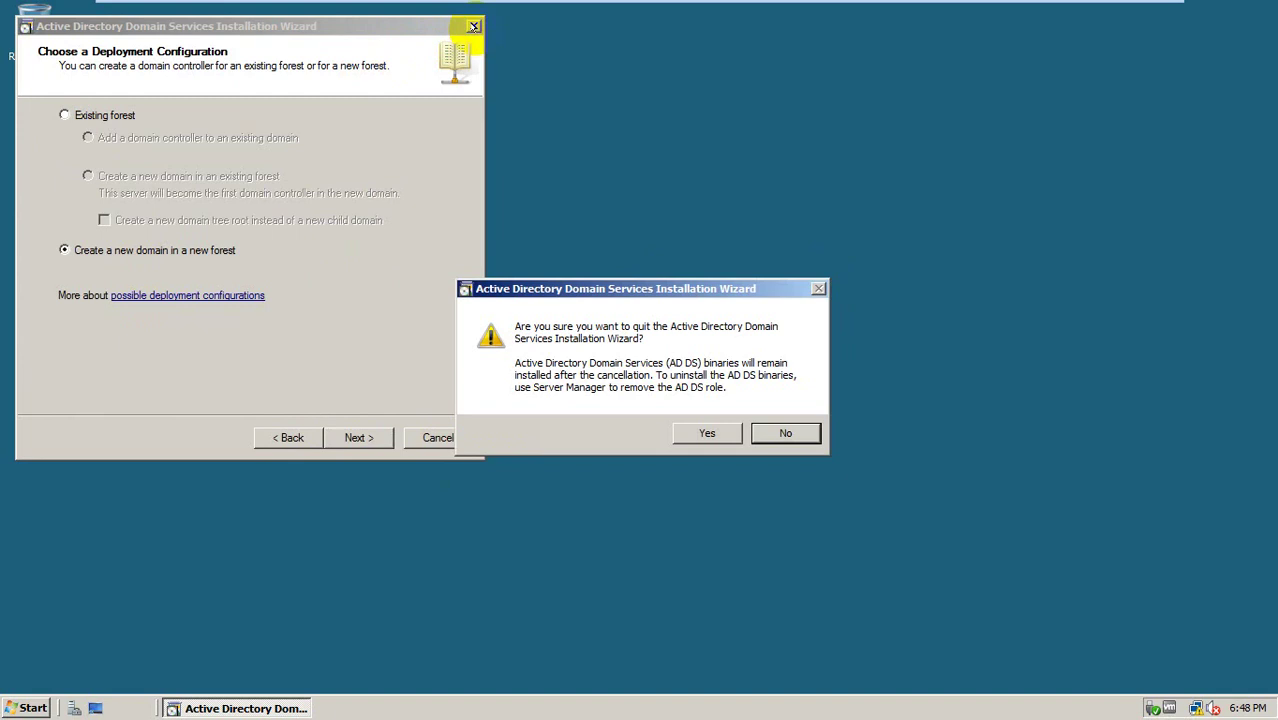
left_click(703, 432)
right_click(472, 350)
left_click(523, 393)
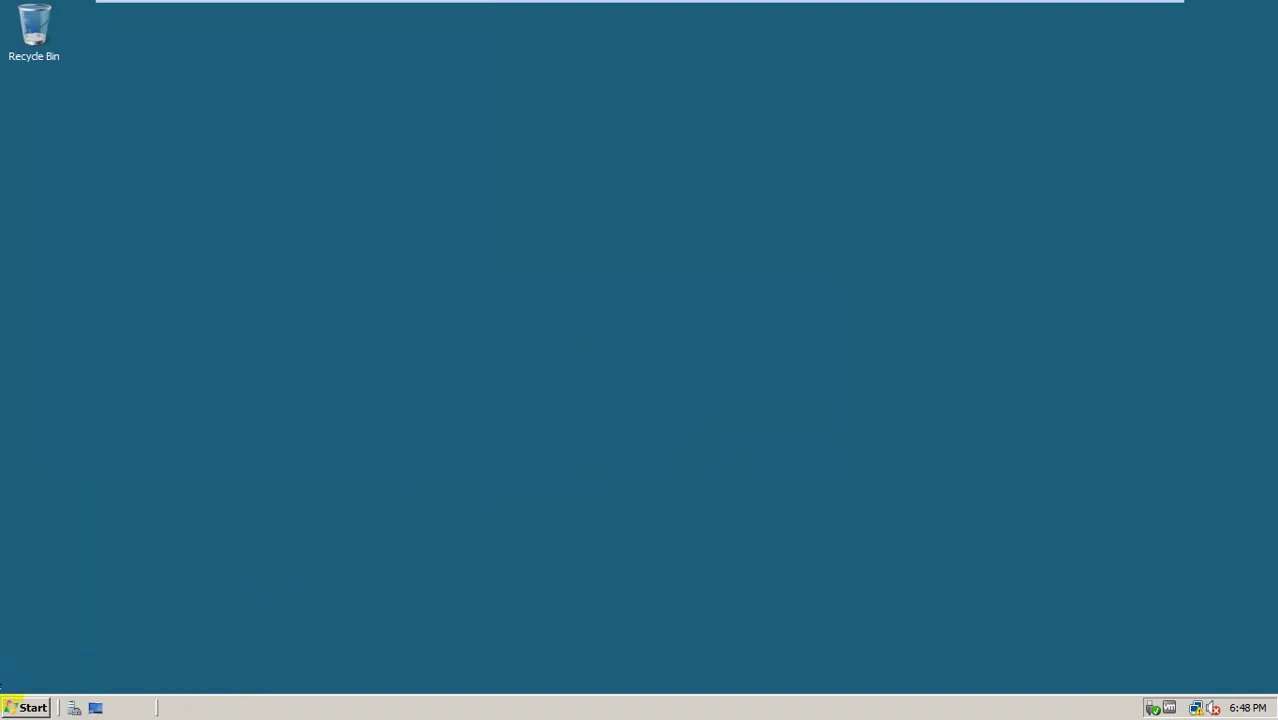
Step: Check the password complexity requirements setting under Password Policy in Local Security Policy, and close the console
left_click(24, 708)
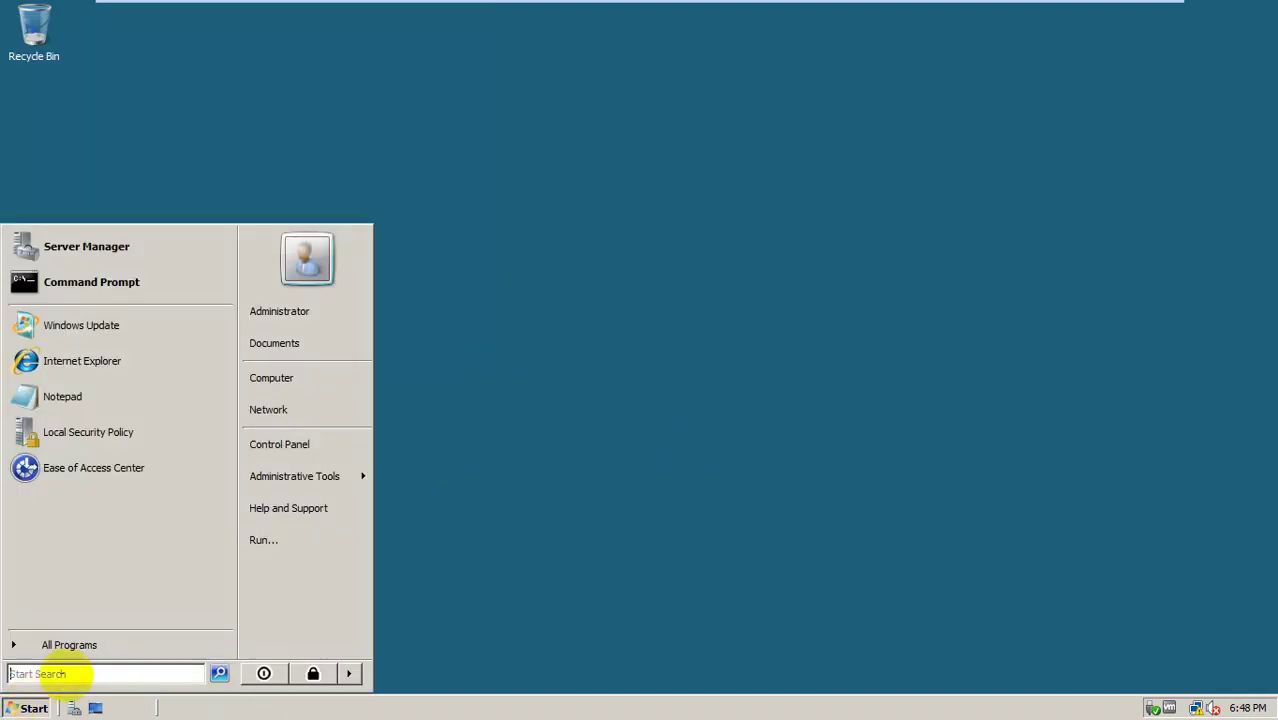
left_click(487, 469)
left_click(24, 708)
left_click(107, 430)
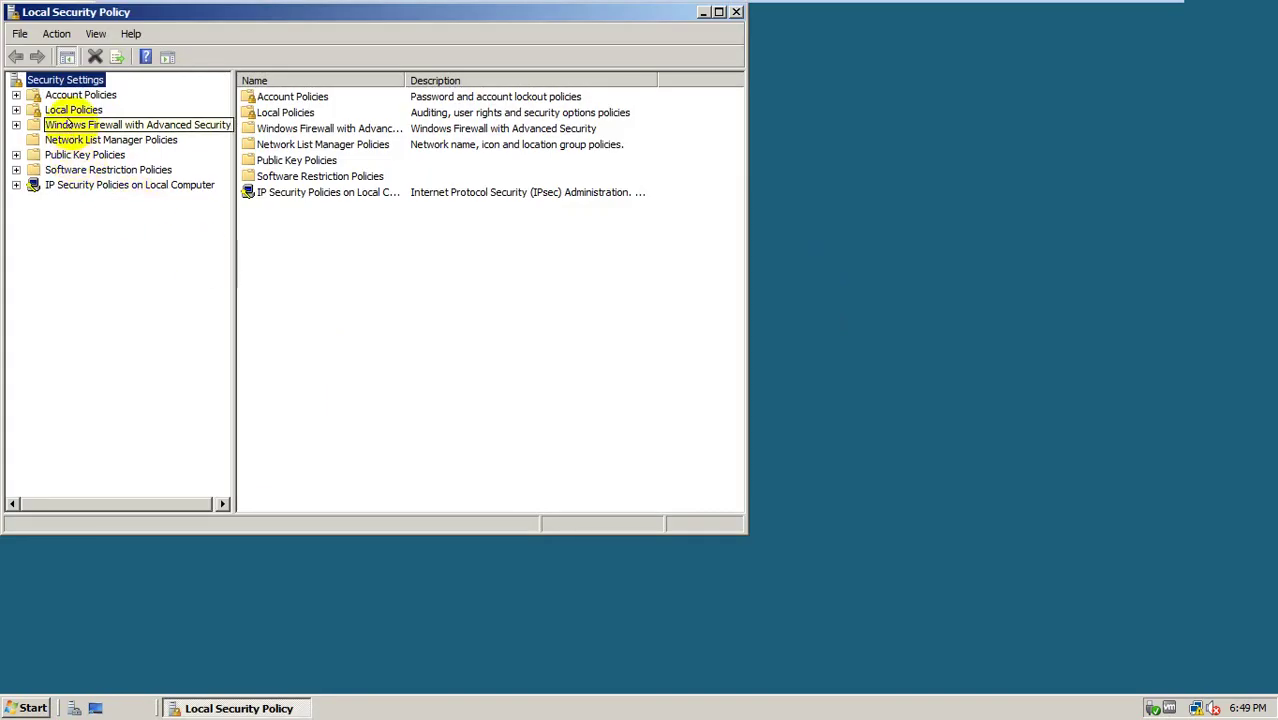
double_click(75, 95)
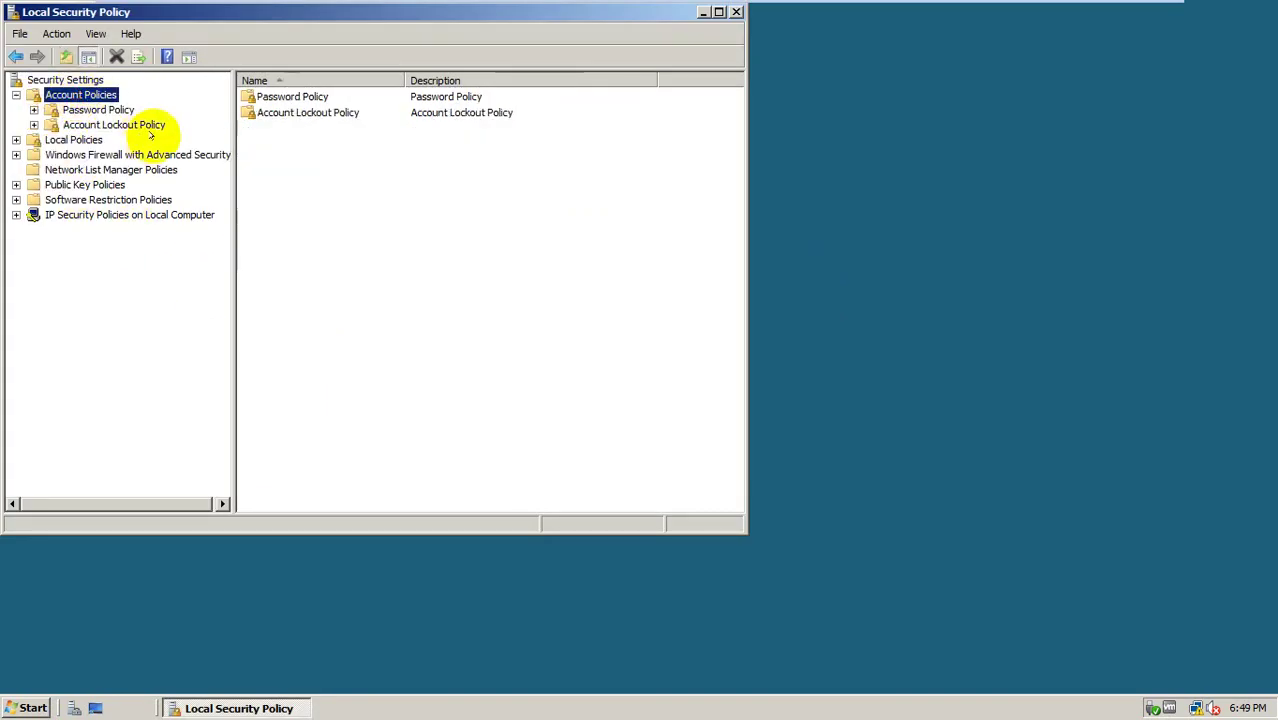
left_click(98, 109)
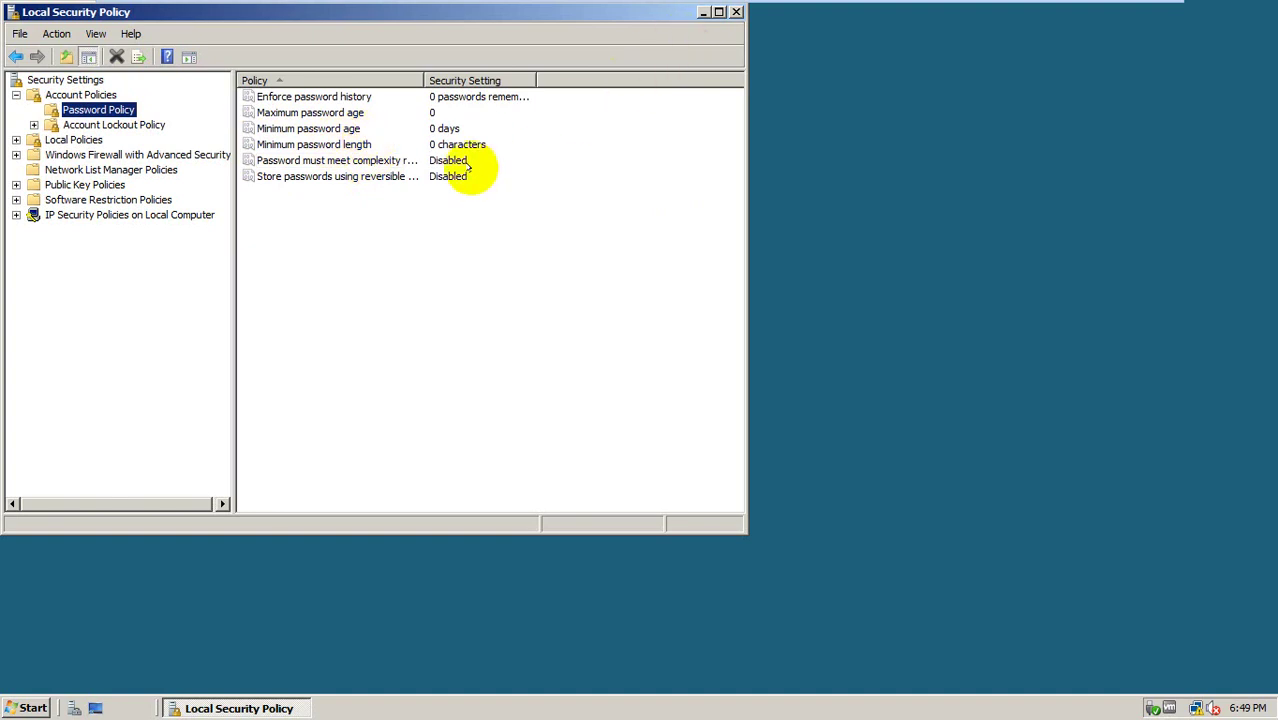
left_click(355, 161)
double_click(355, 161)
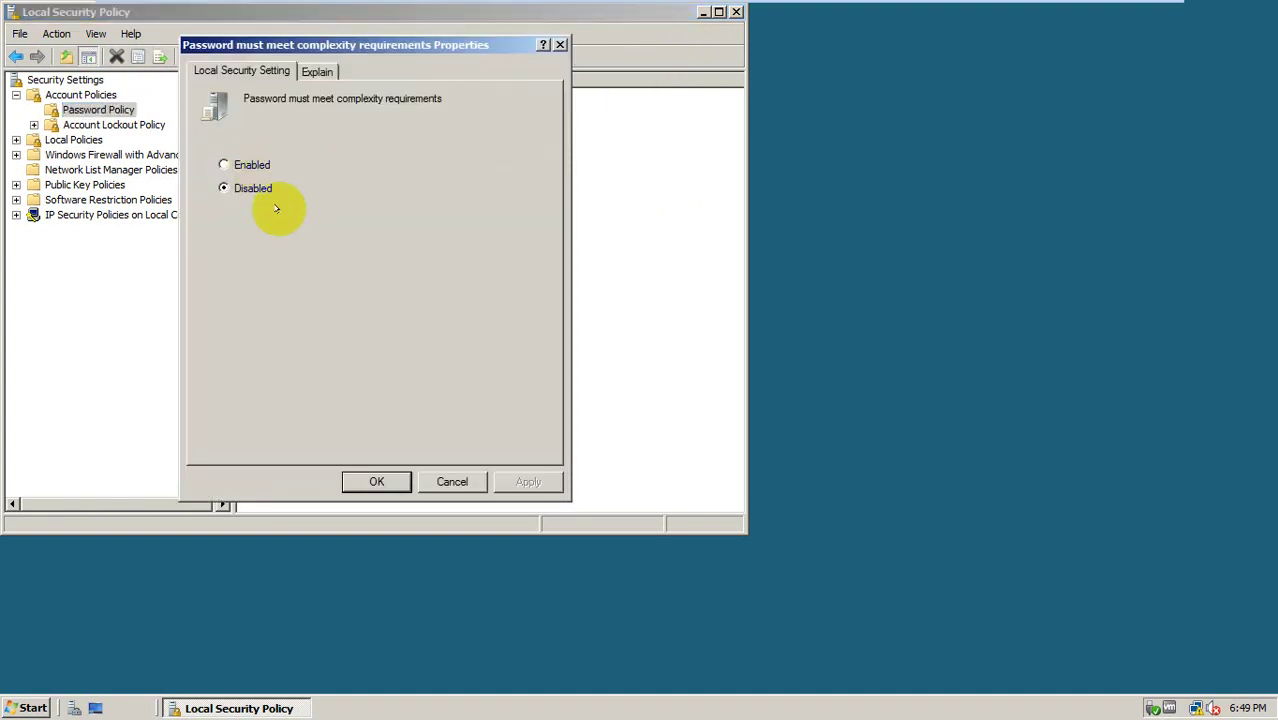
left_click(375, 482)
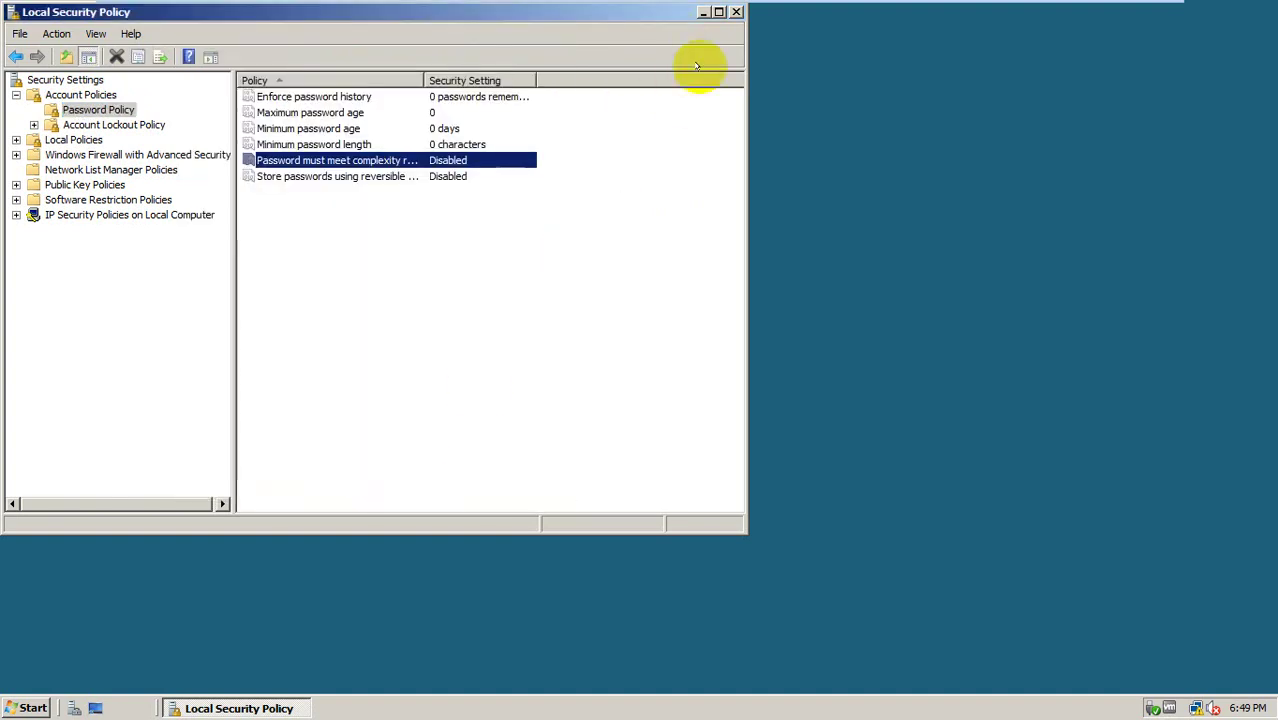
left_click(735, 12)
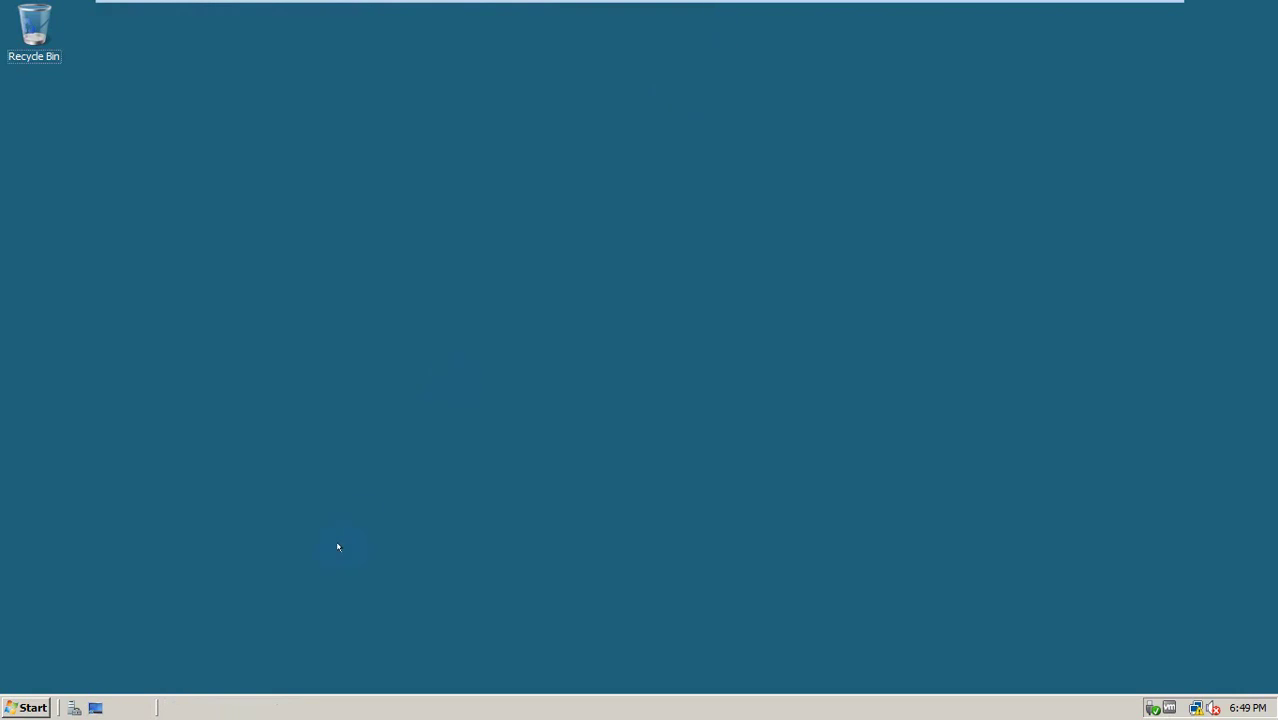
Step: Refresh the group policy by running gpupdate
key("super+r")
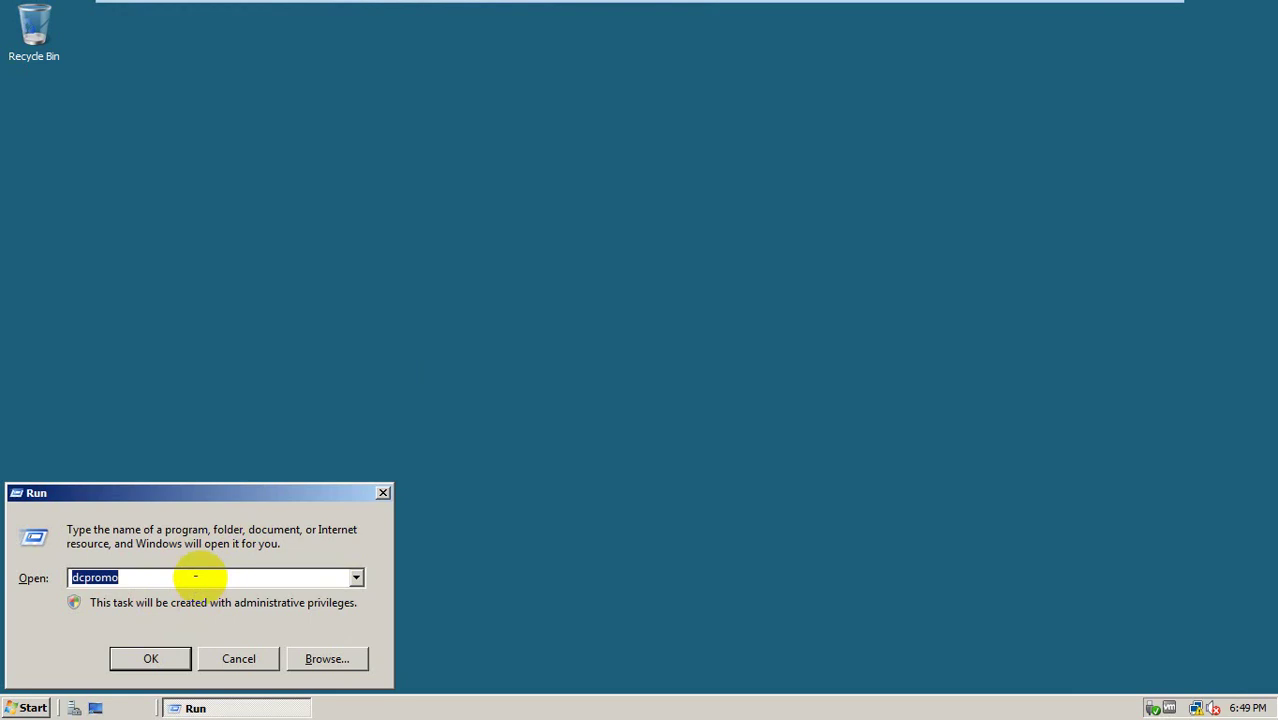
type("gpupdate")
key("Return")
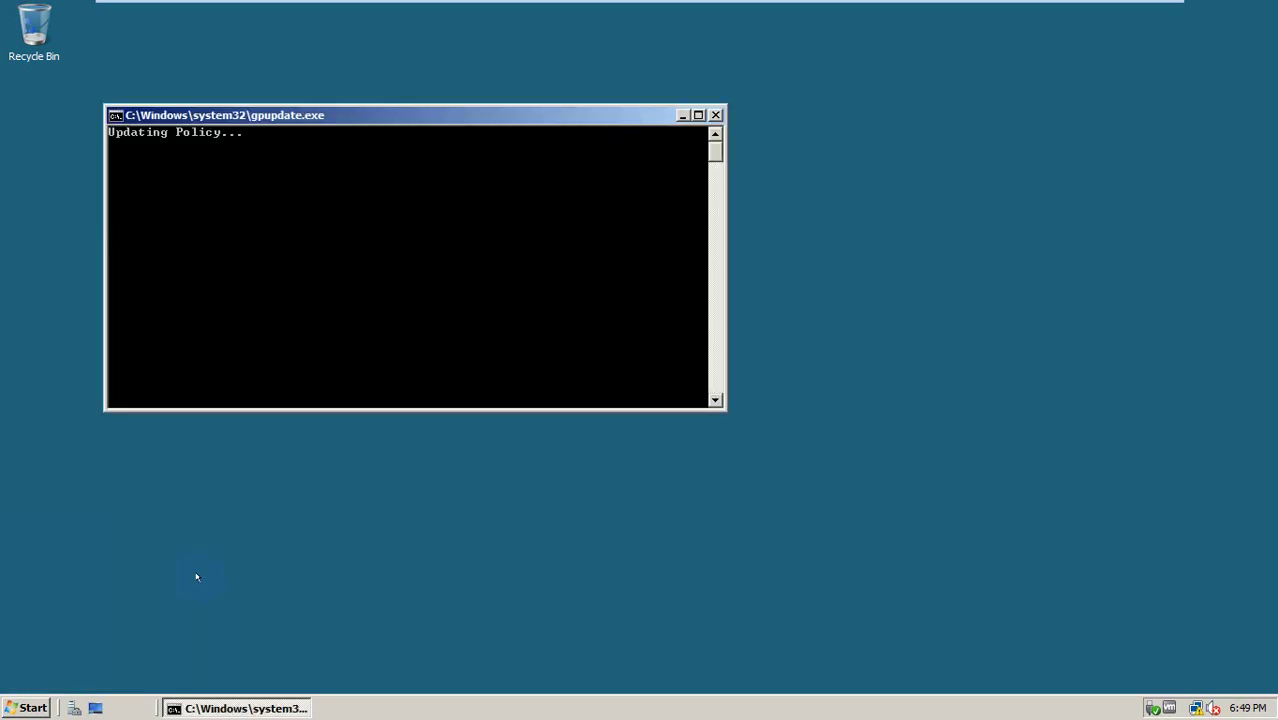
left_click_drag(265, 297, 268, 272)
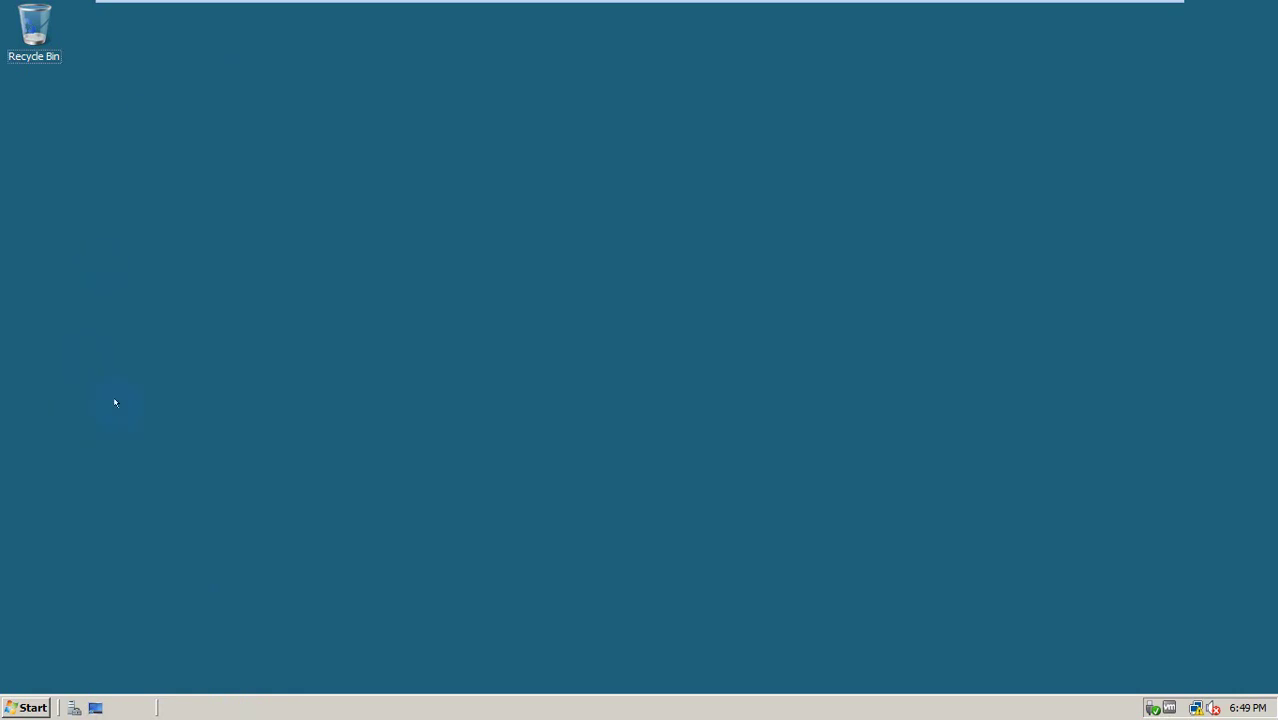
Step: Run dcpromo again with advanced mode installation enabled and advance to the deployment configuration choice
key("super+r")
type("dc")
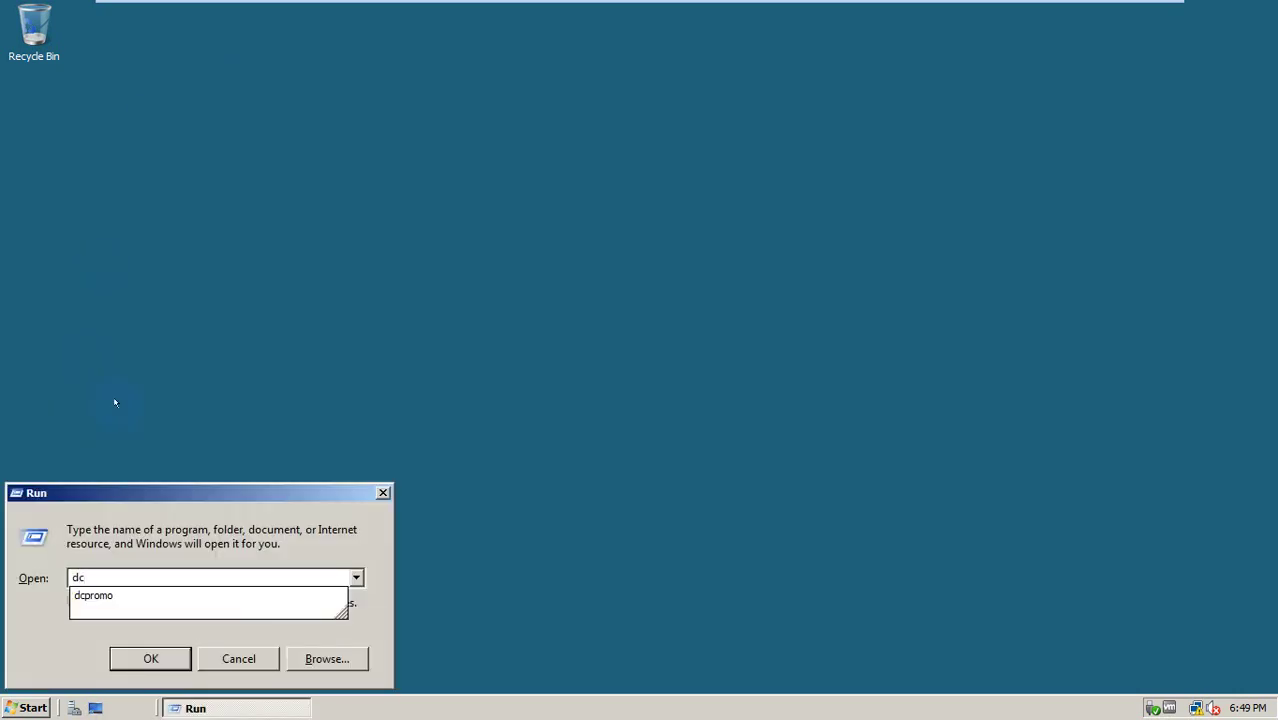
key("Down")
key("Return")
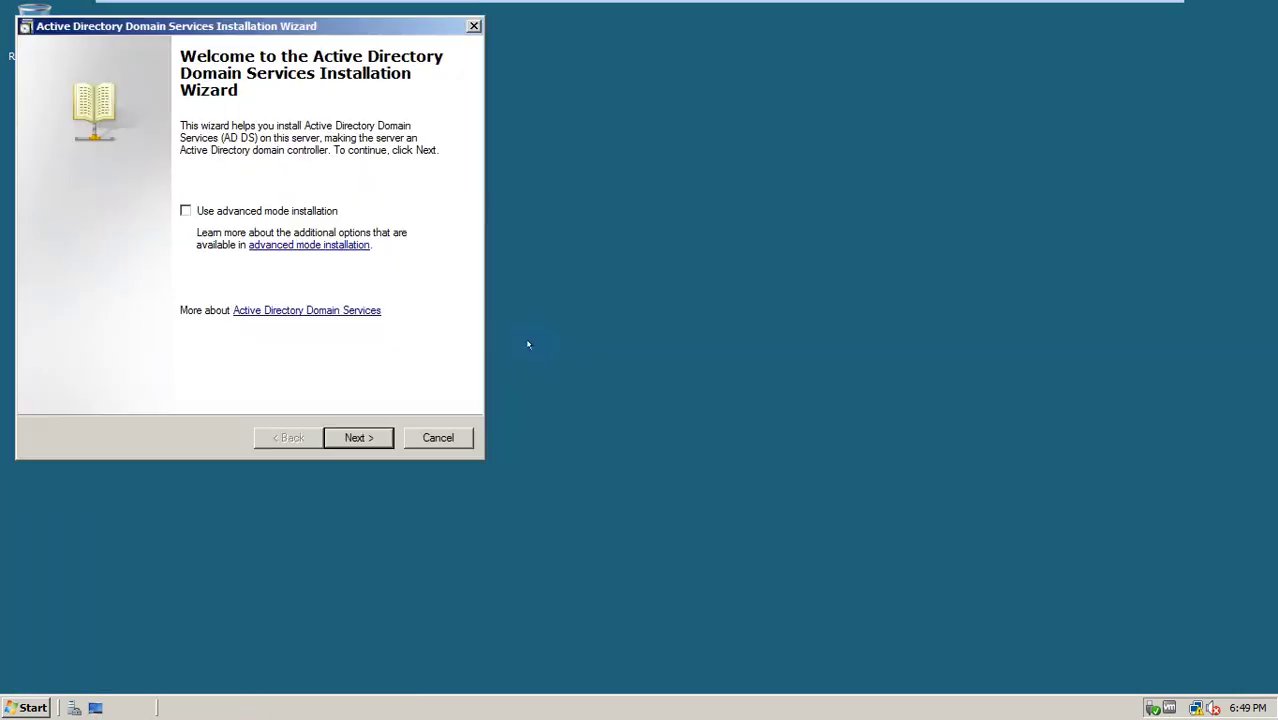
left_click(248, 211)
left_click(358, 437)
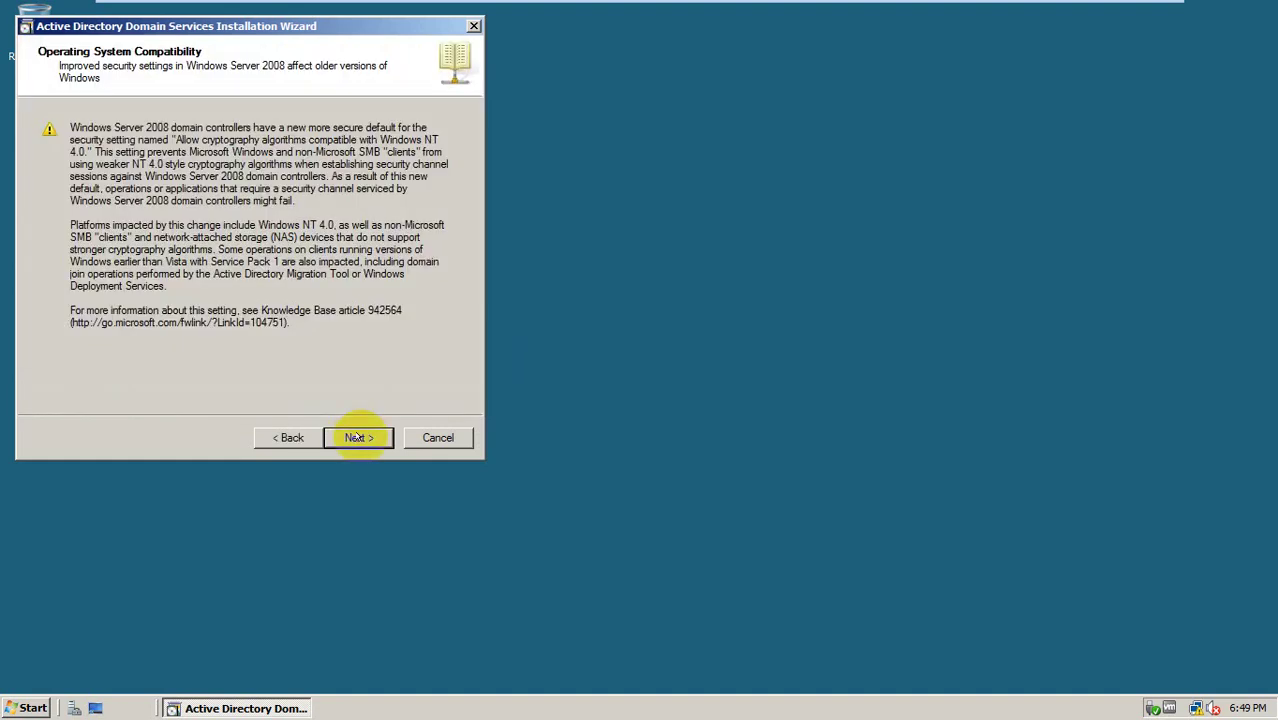
left_click(358, 437)
Step: Try again to create a new domain in a new forest, and quit the installation wizard
left_click(88, 250)
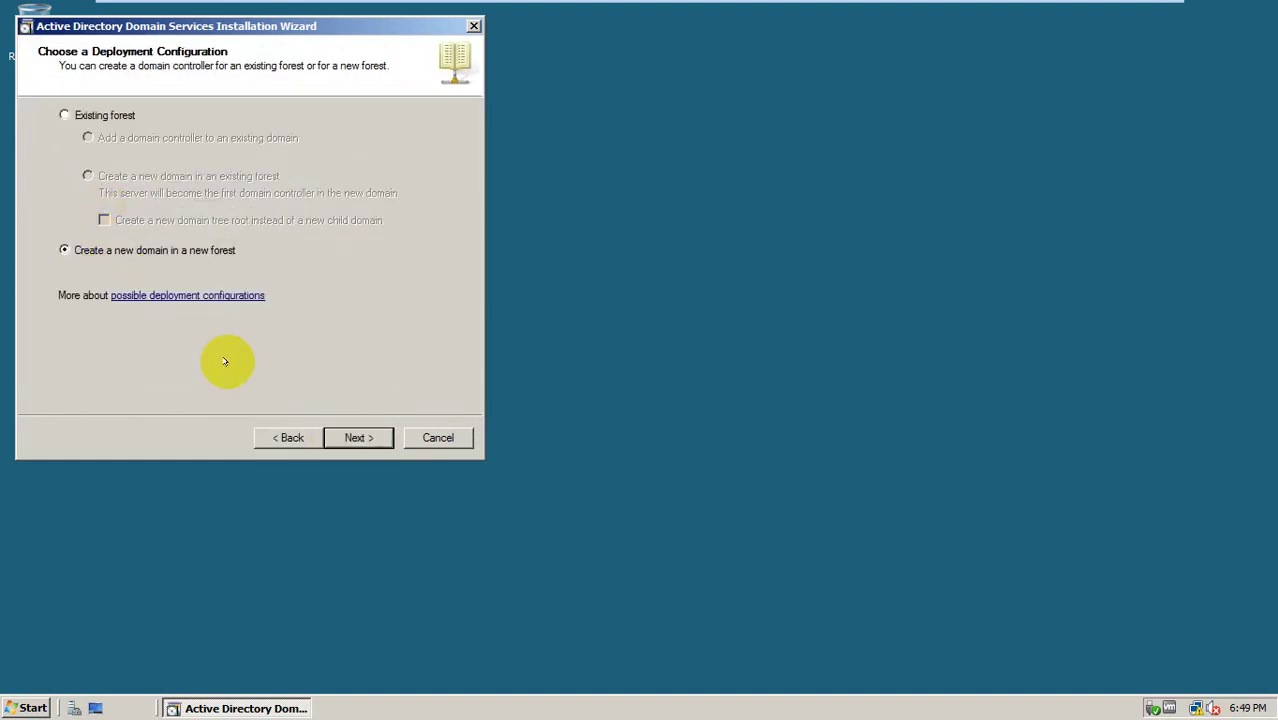
left_click(352, 437)
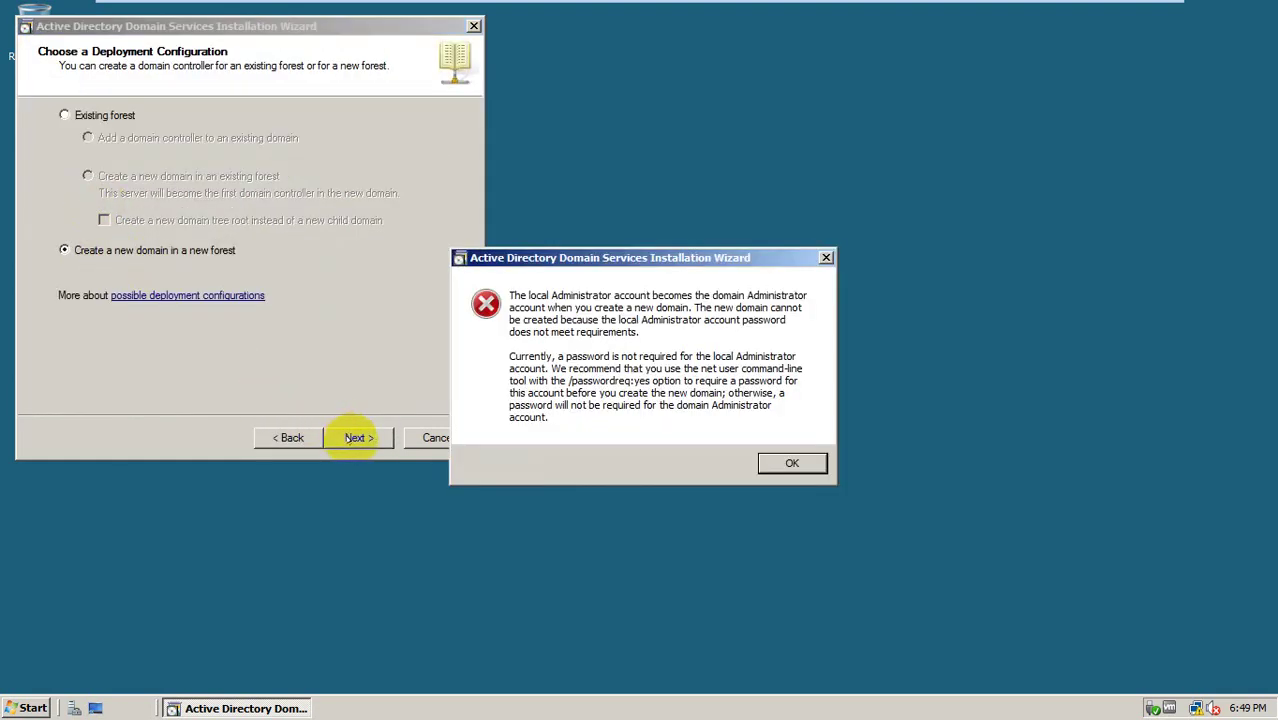
left_click(792, 461)
left_click(436, 436)
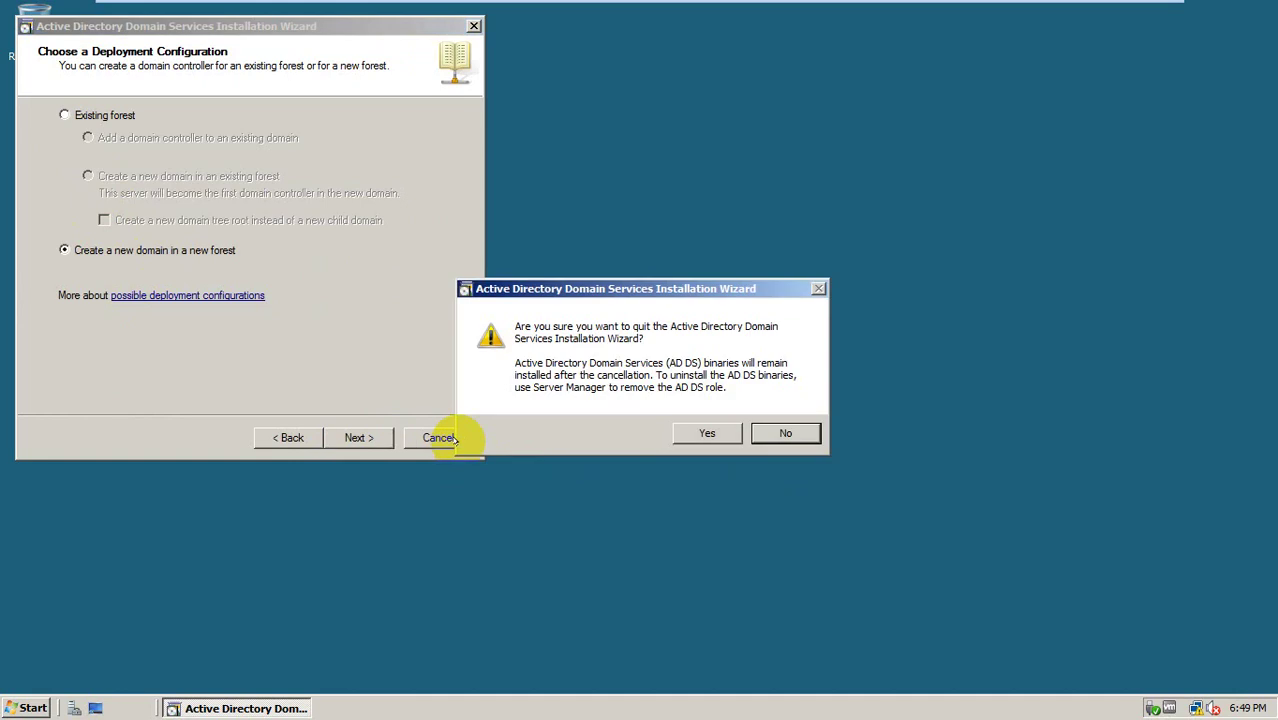
left_click(703, 436)
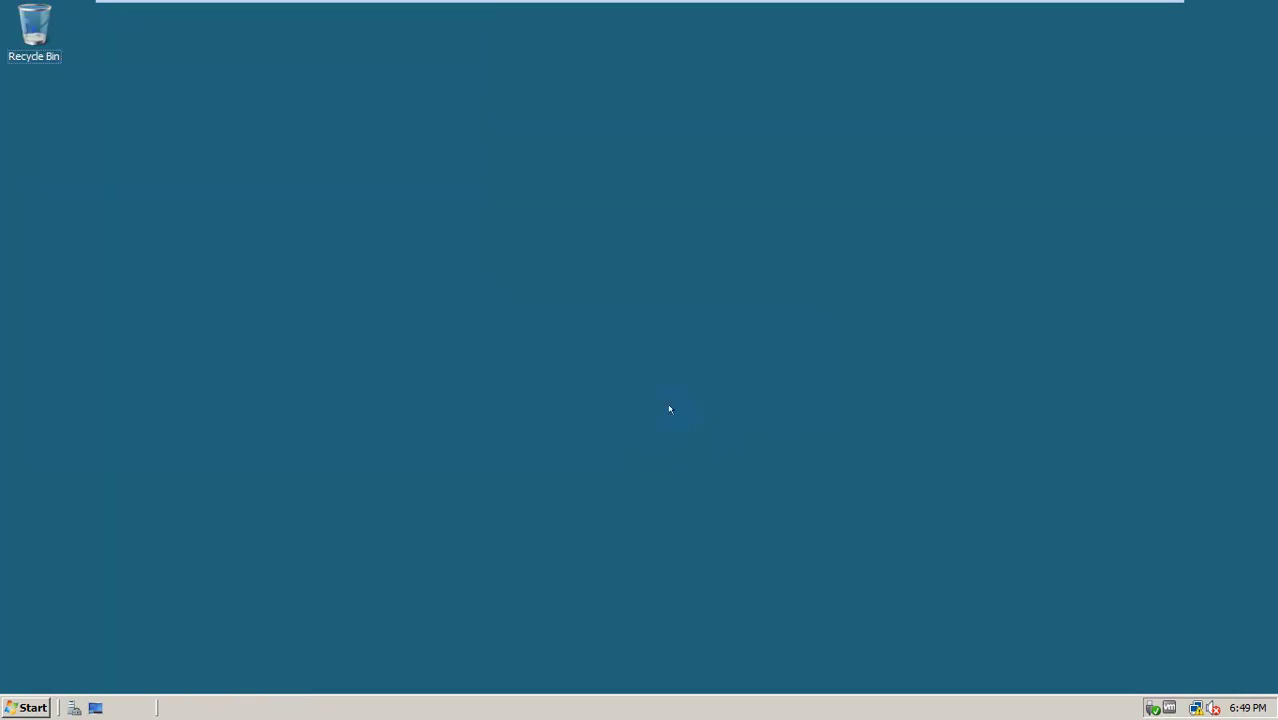
Step: In a command prompt, set the administrator account's password using net user with the /passwordreq:yes option, and exit the prompt
key("super+r")
type("cmd")
key("Return")
left_click(670, 409)
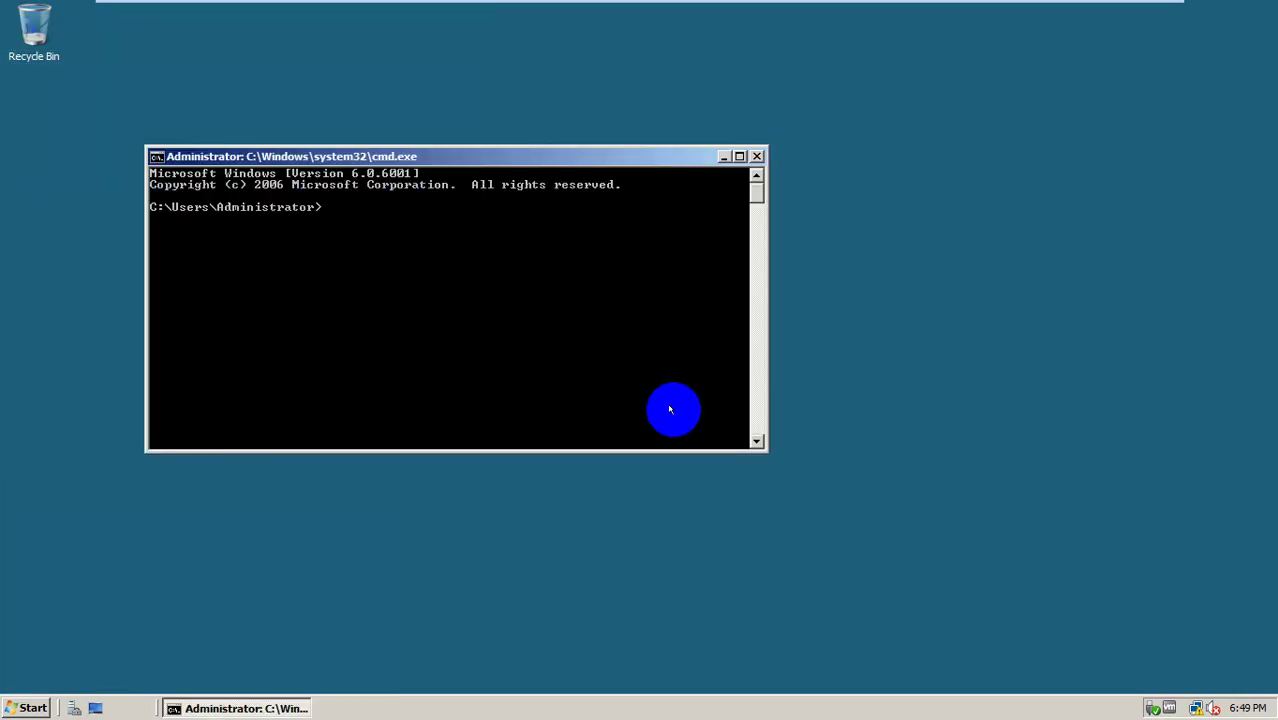
type("net user administrator")
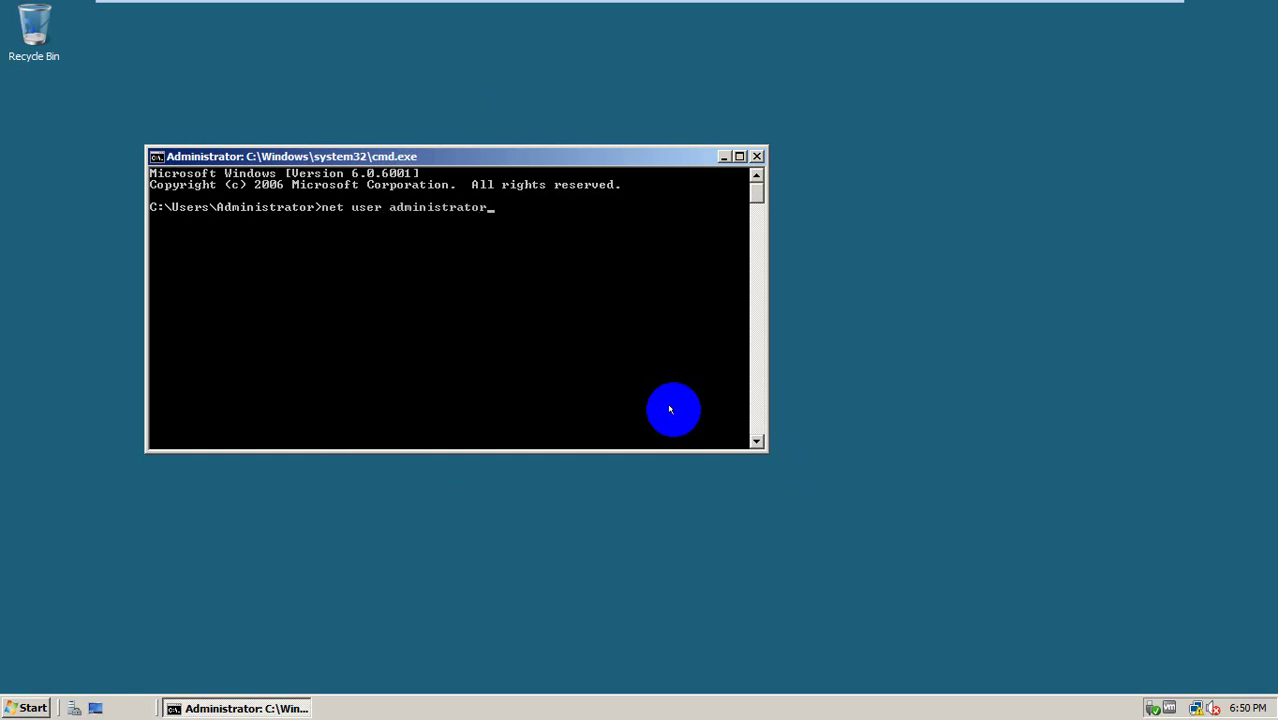
type(" passwordp")
key("BackSpace")
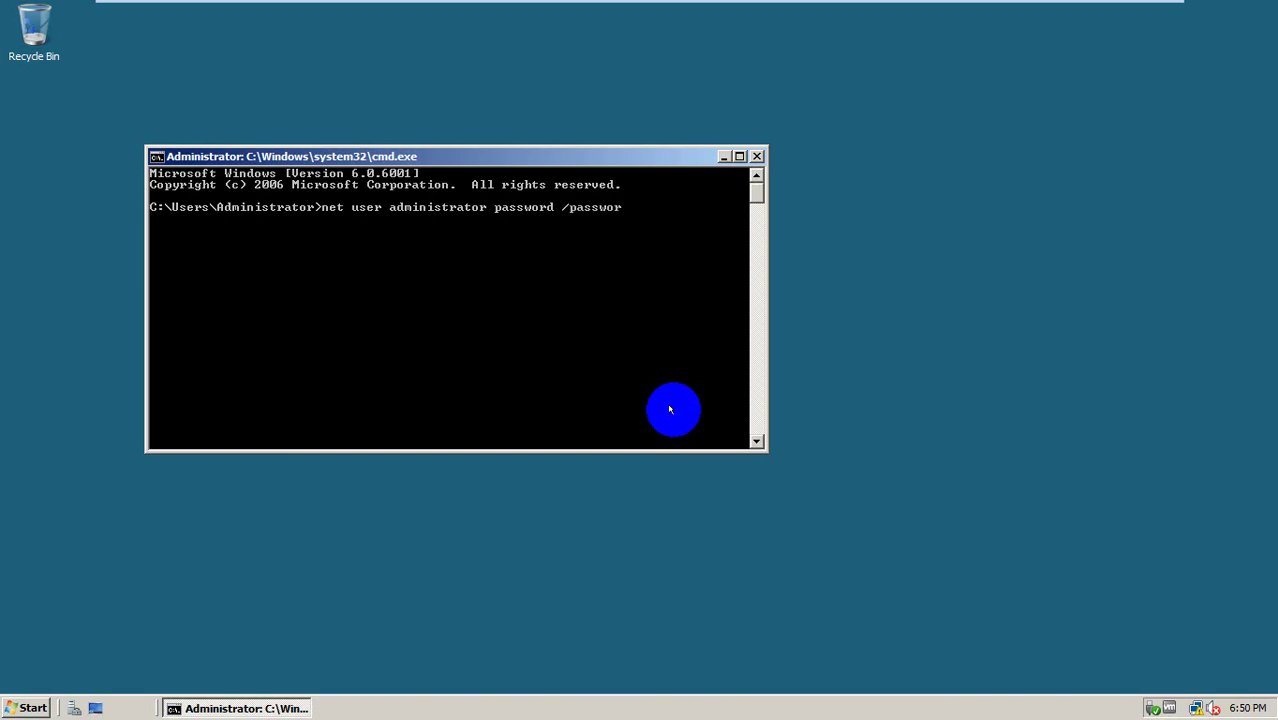
type("/password /passwordreq:yes")
key("Return")
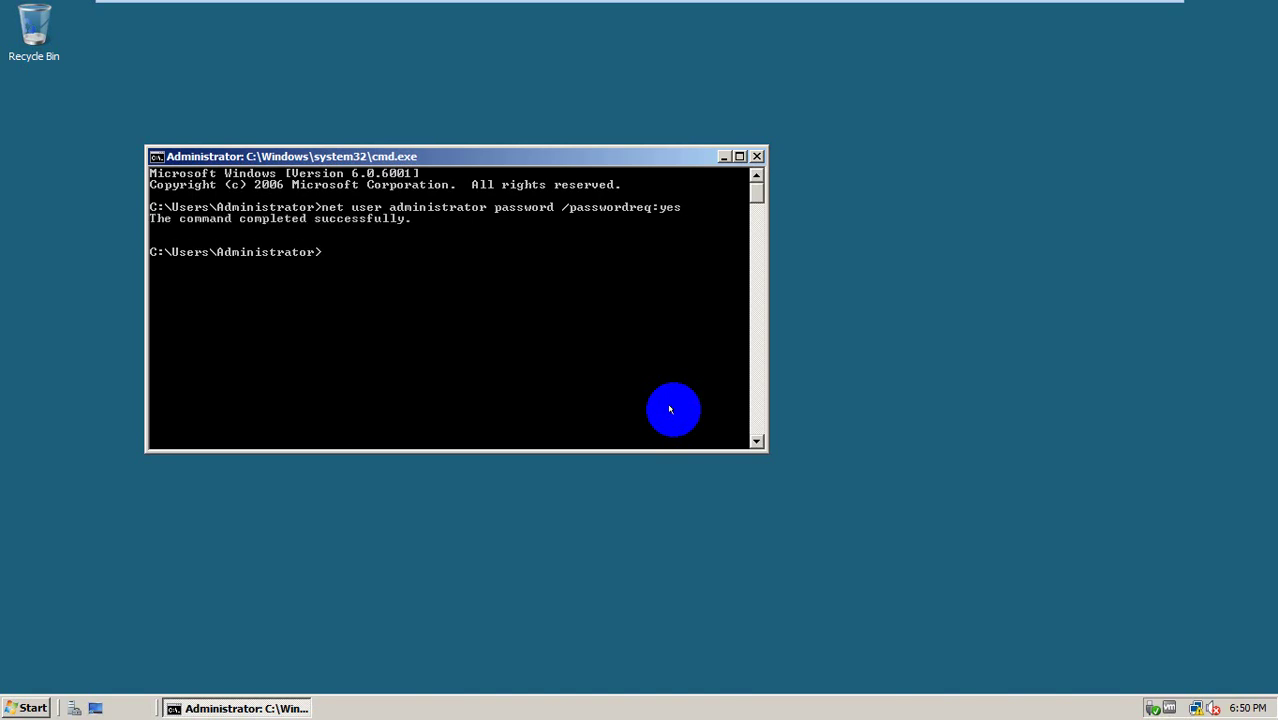
type("exit")
key("Return")
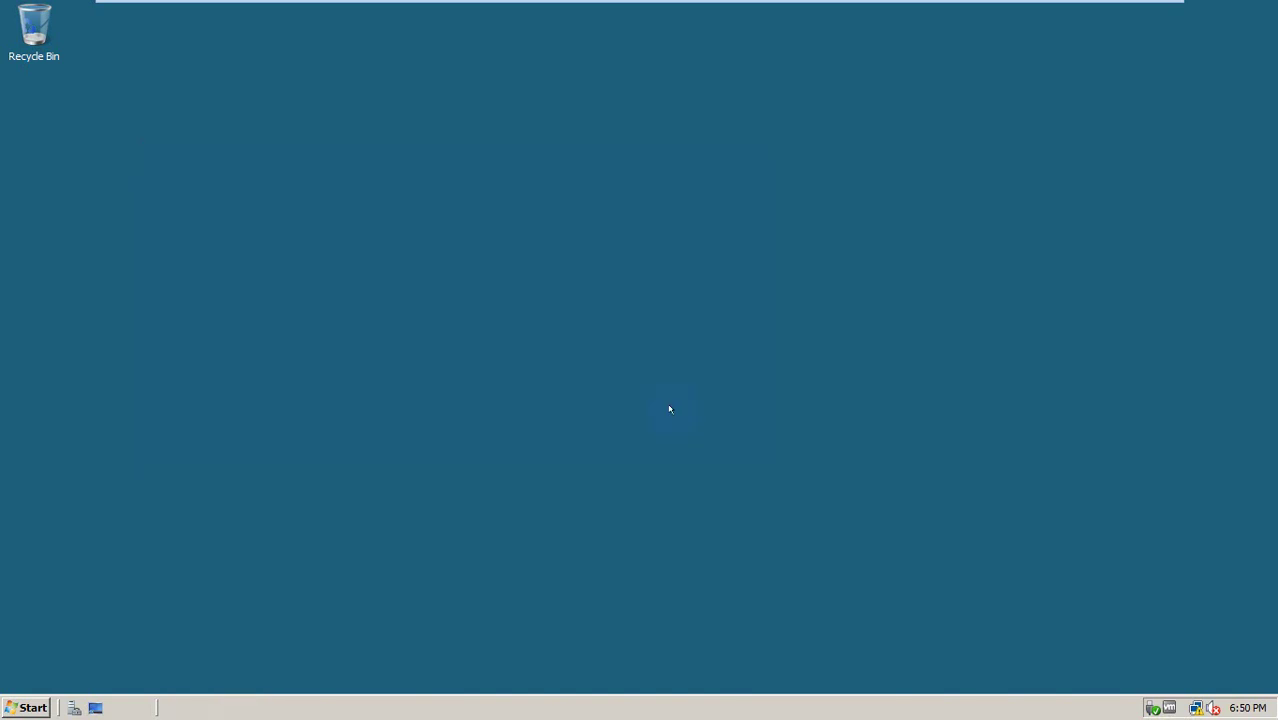
Step: Launch dcpromo in advanced mode and choose to create a new domain in a new forest
left_click(24, 707)
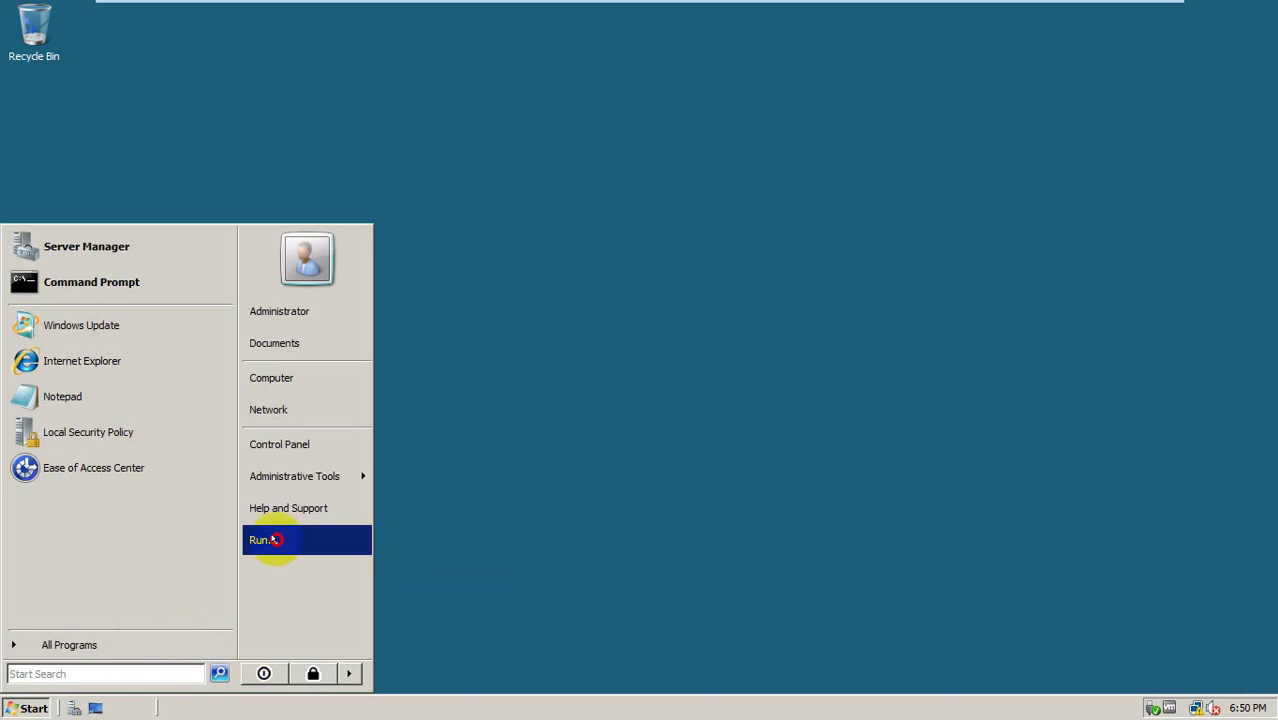
left_click(273, 539)
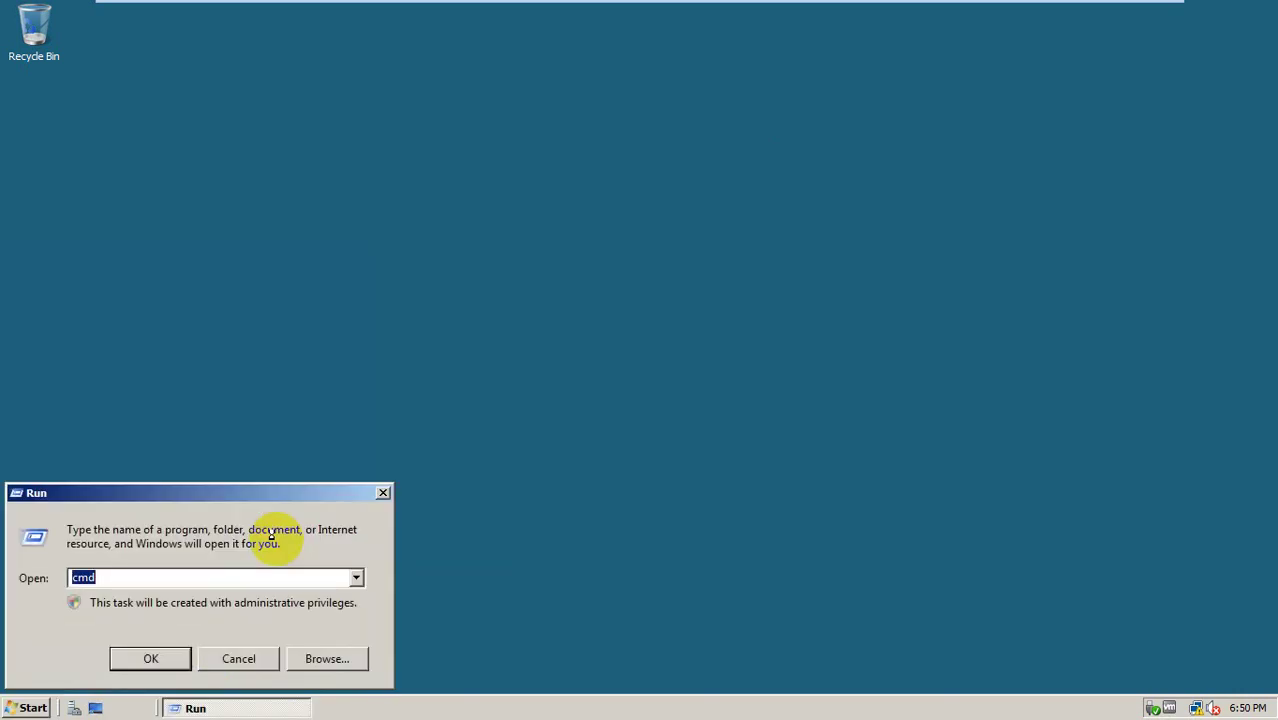
type("dc")
key("Down")
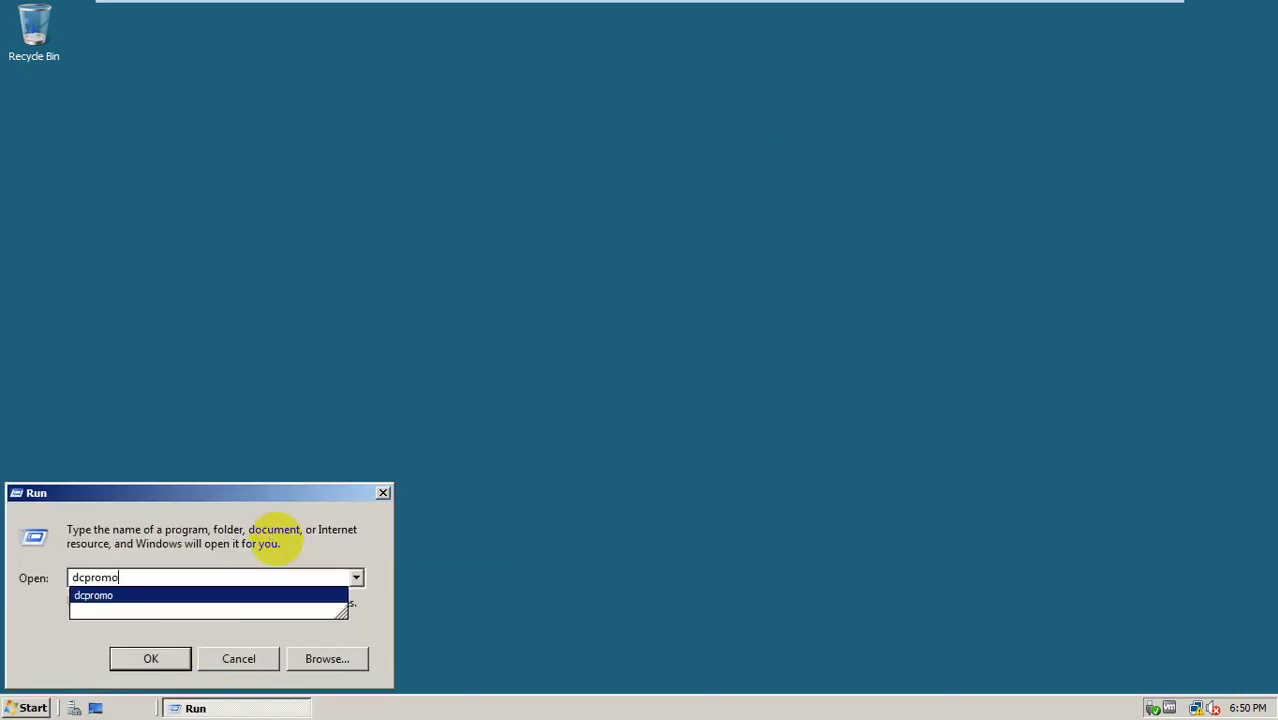
key("Return")
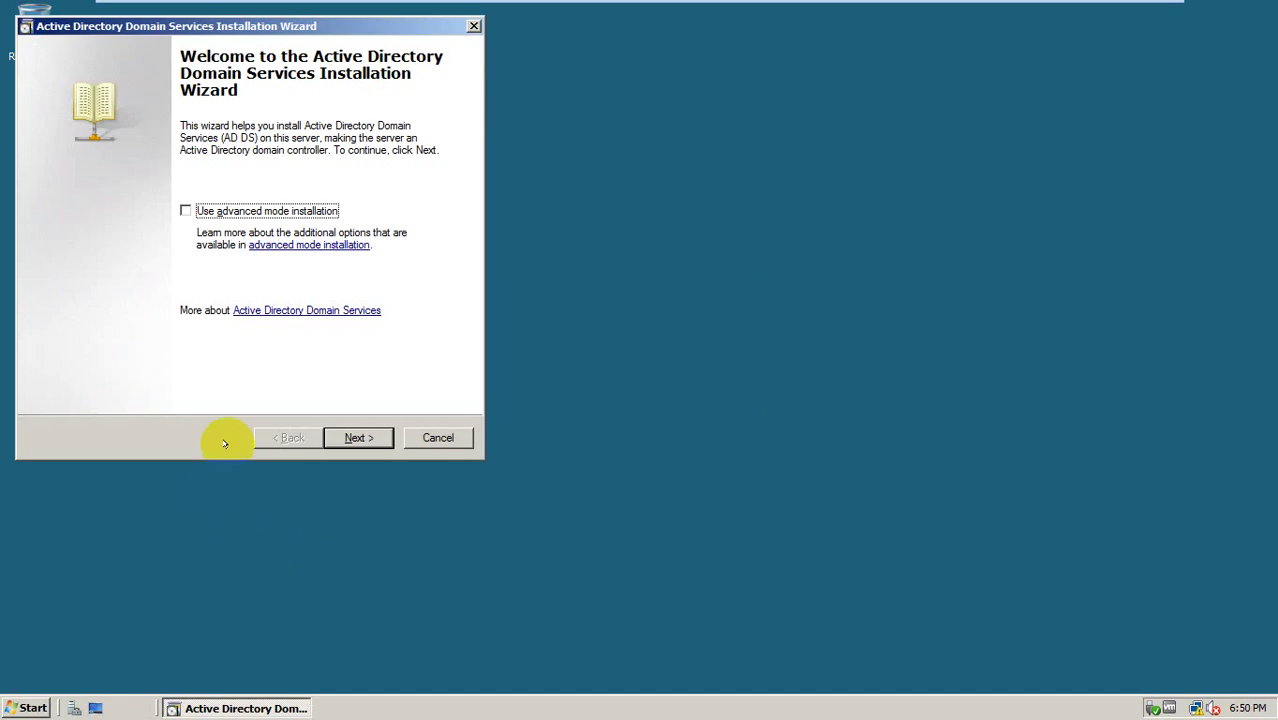
left_click(188, 211)
left_click(357, 437)
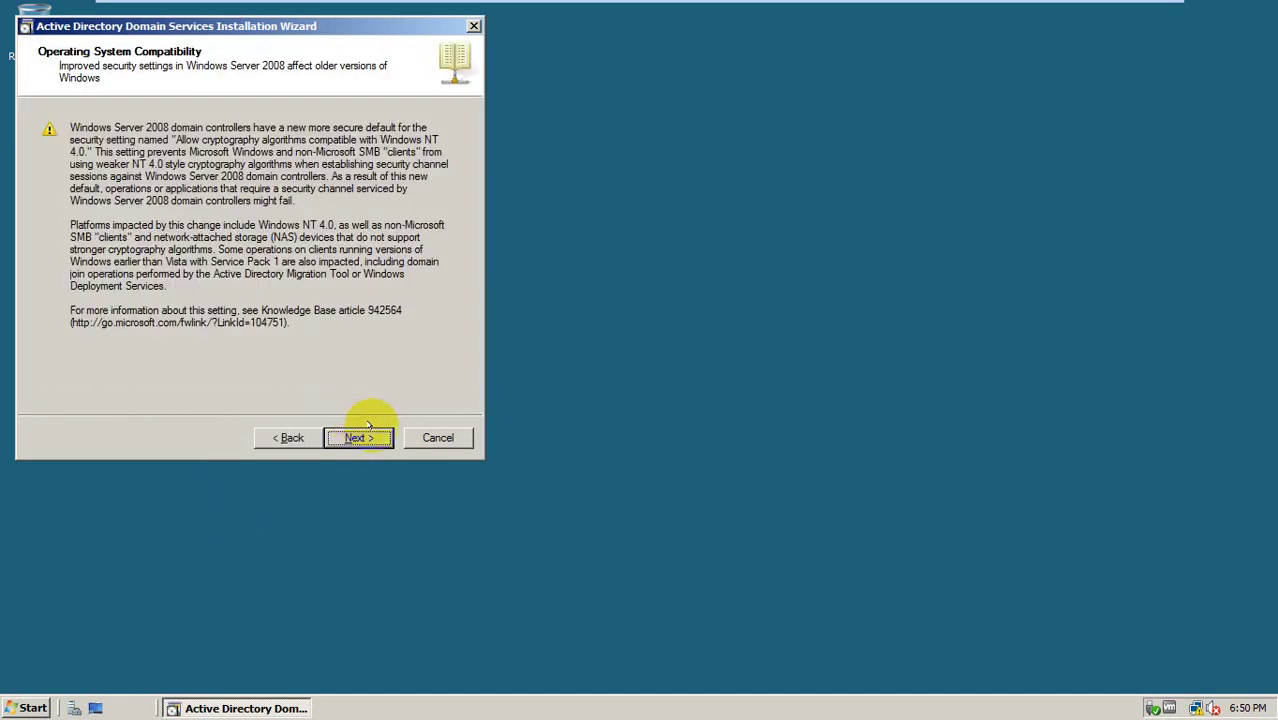
left_click(358, 436)
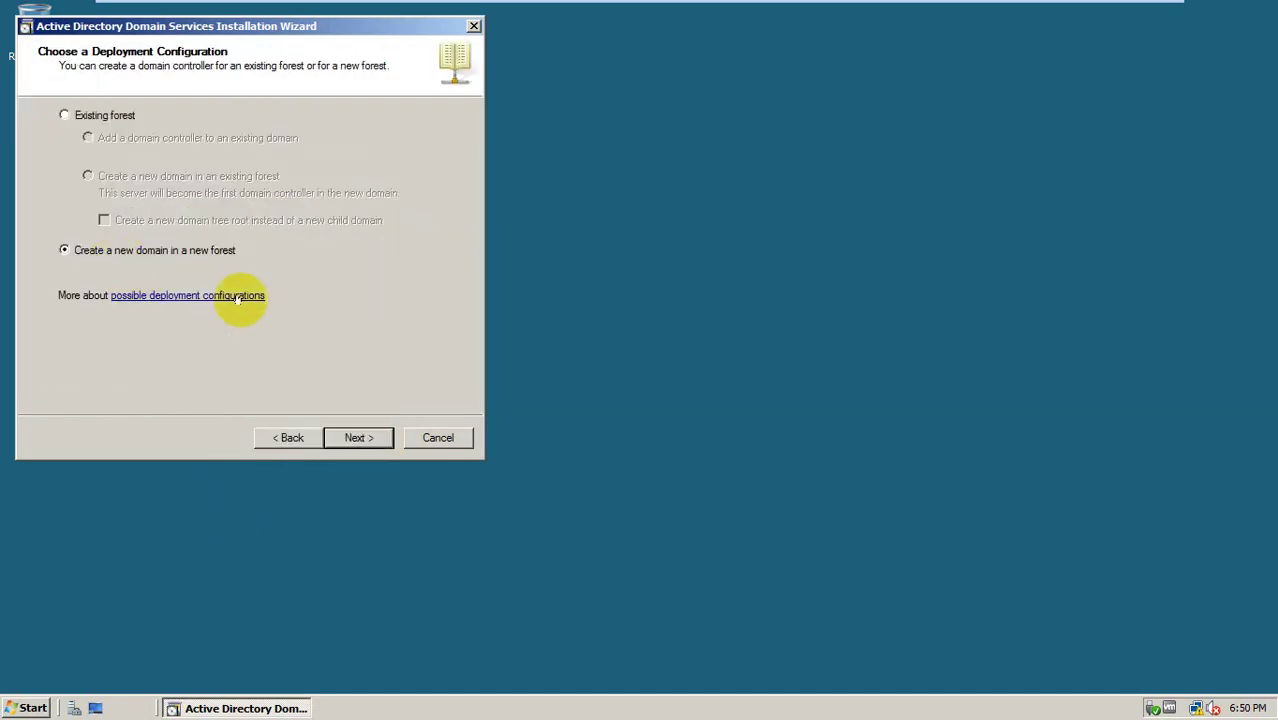
left_click(355, 437)
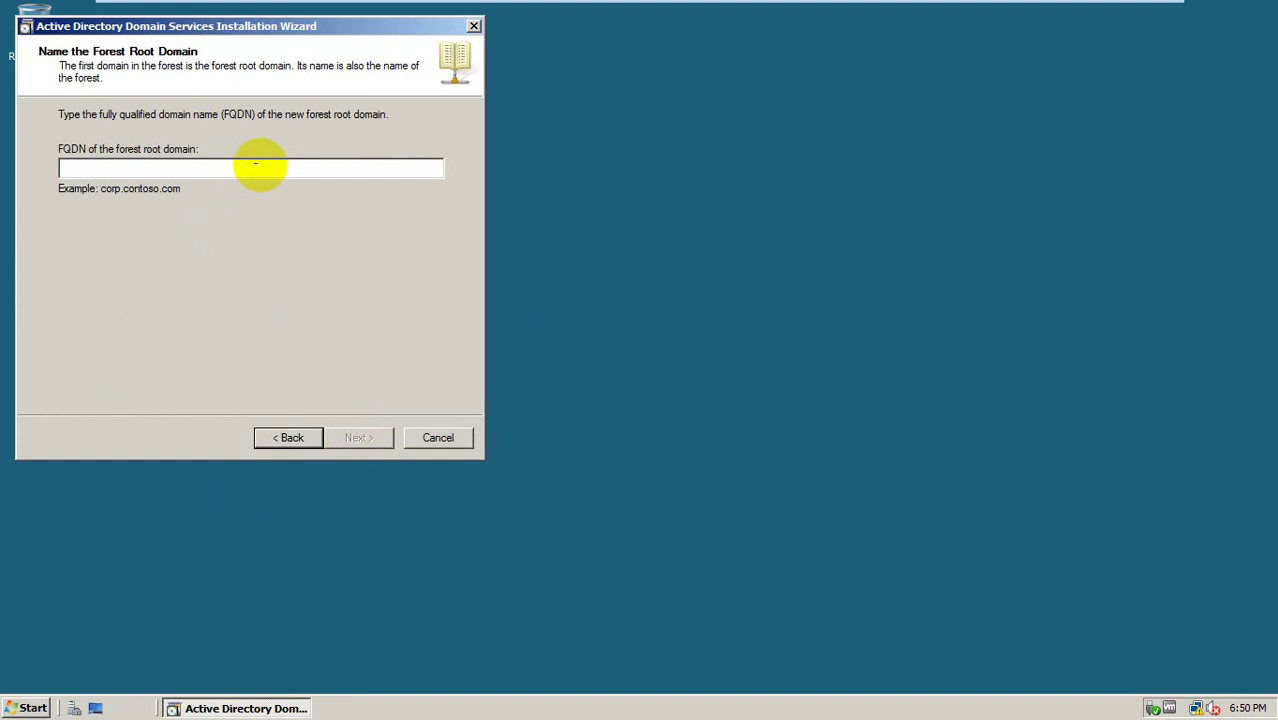
Step: Name the forest root domain vatti.com and accept VATTI as the domain NetBIOS name
type("doc")
key("BackSpace")
key("BackSpace")
key("BackSpace")
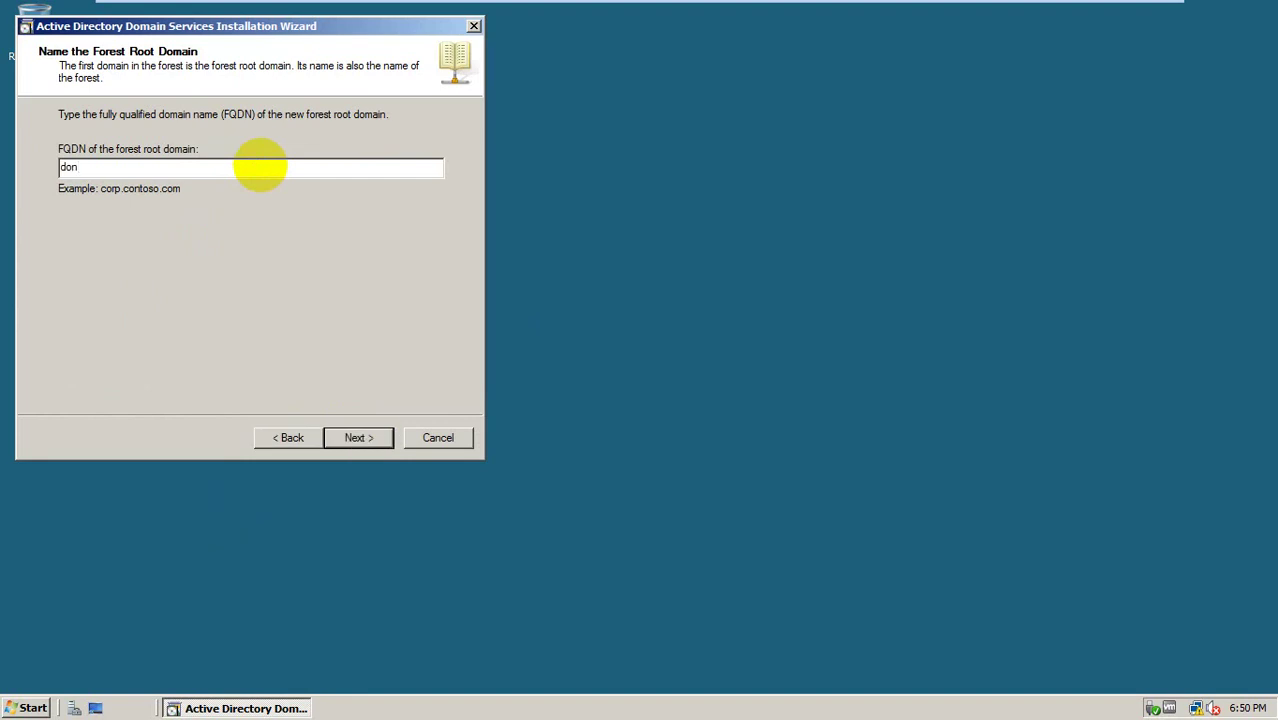
type("vatti.com")
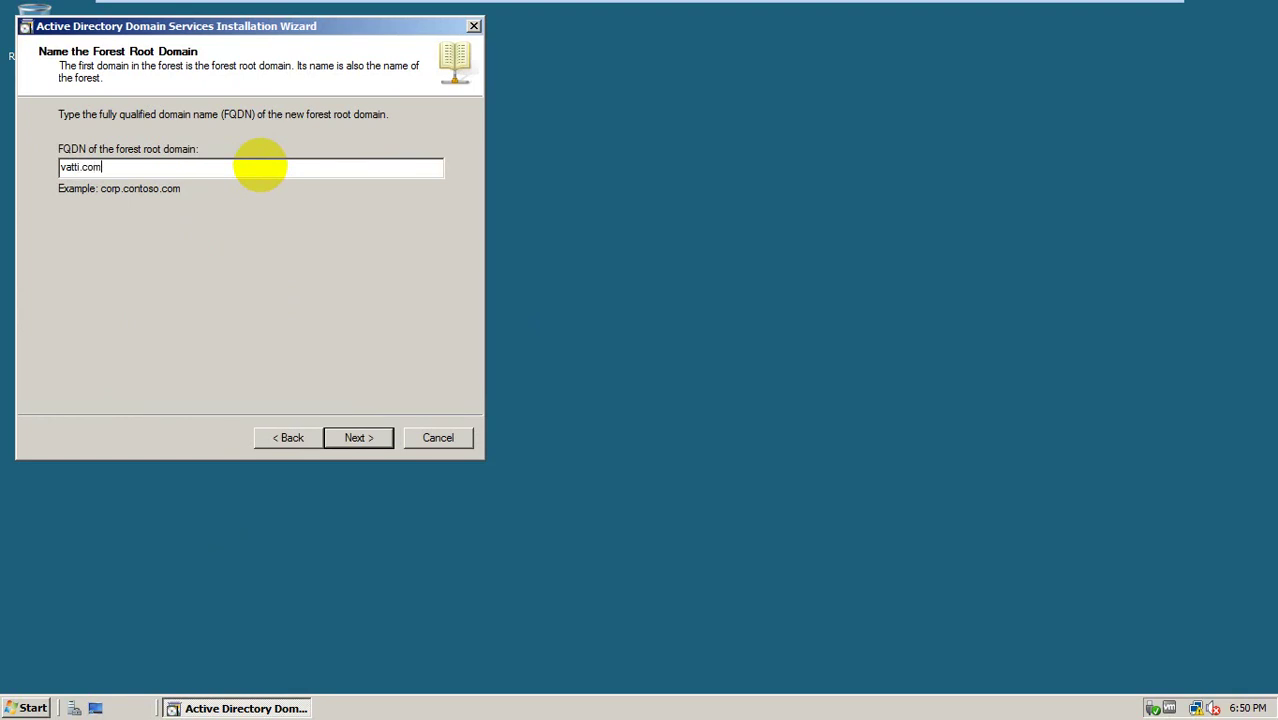
left_click(355, 435)
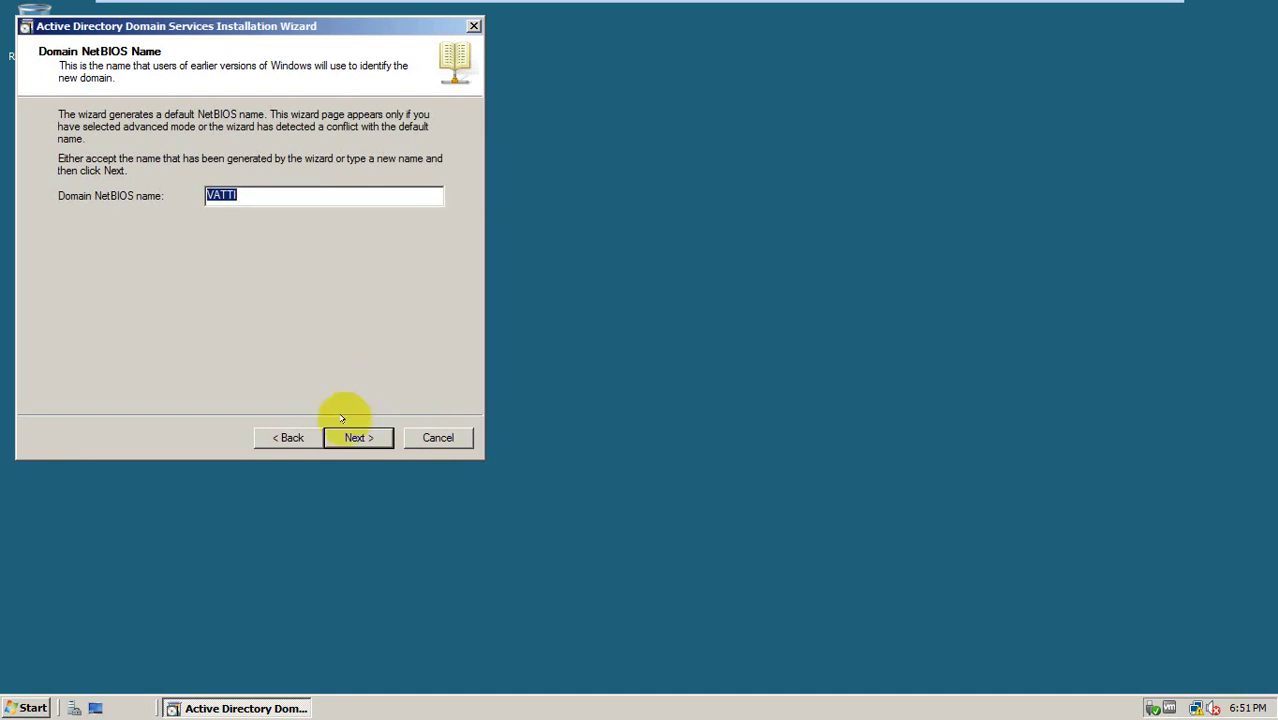
left_click(356, 437)
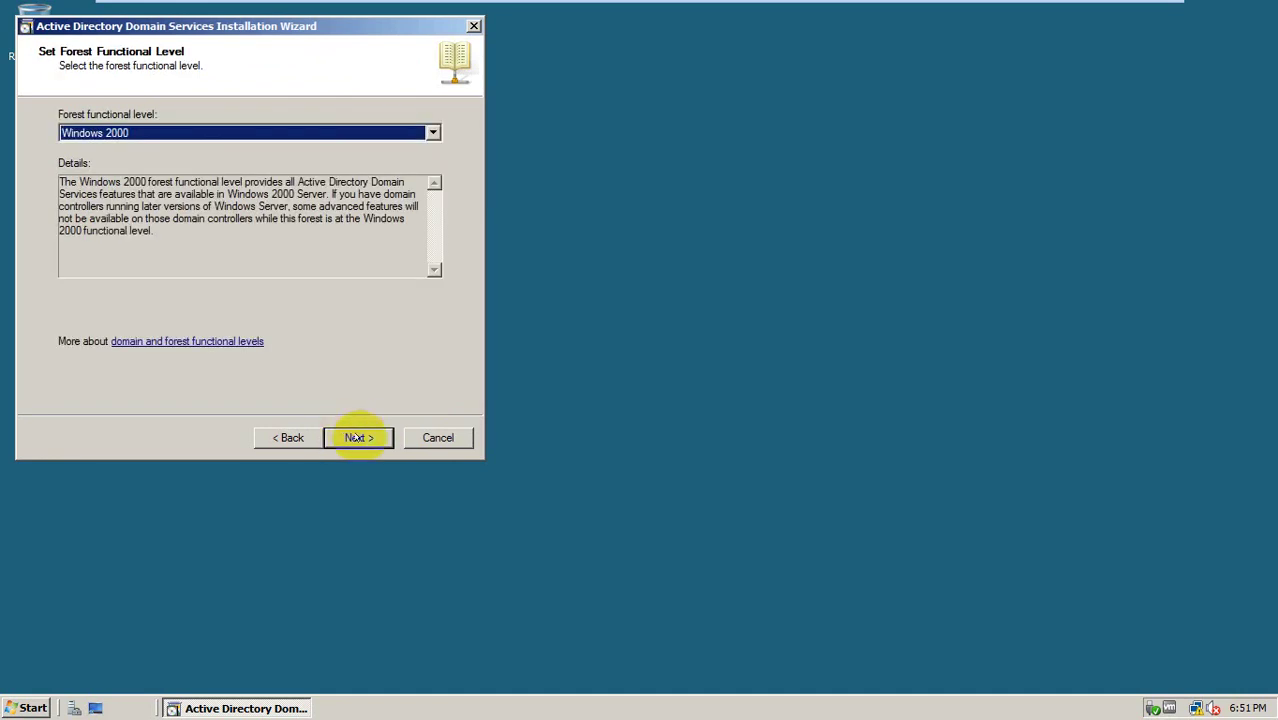
Step: Set the forest functional level to Windows Server 2008
left_click(430, 132)
left_click(146, 174)
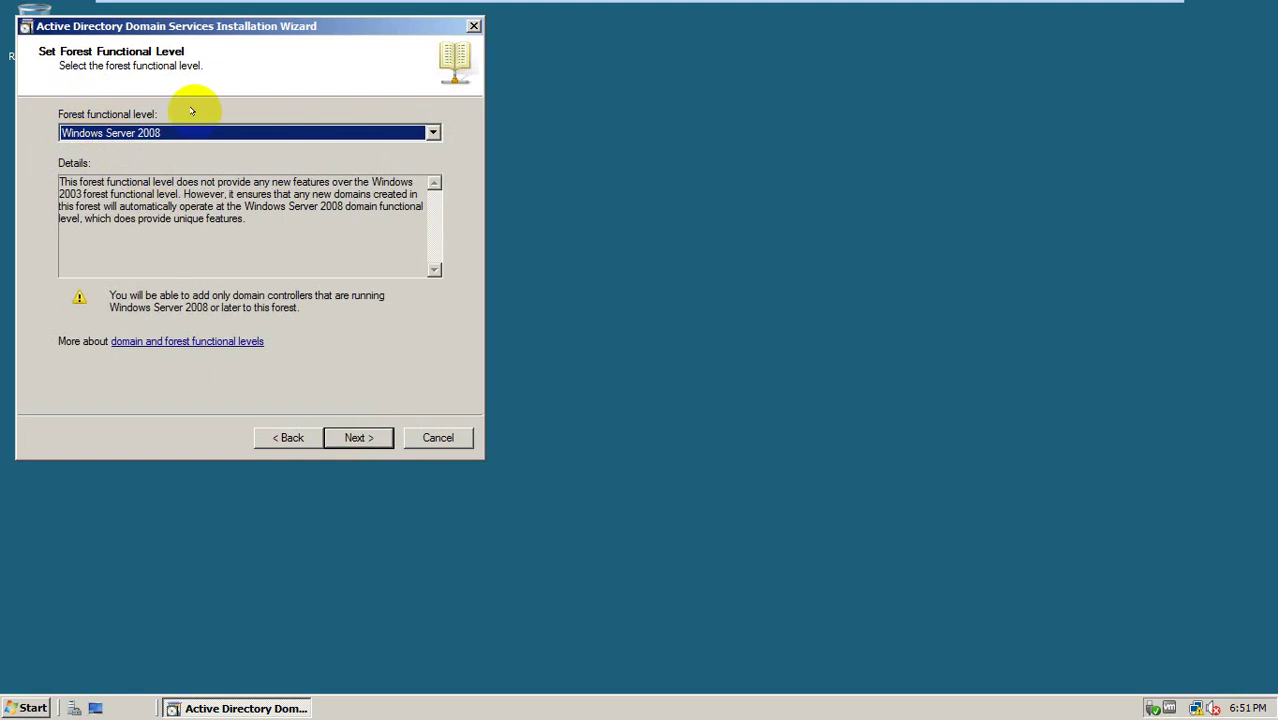
left_click(355, 437)
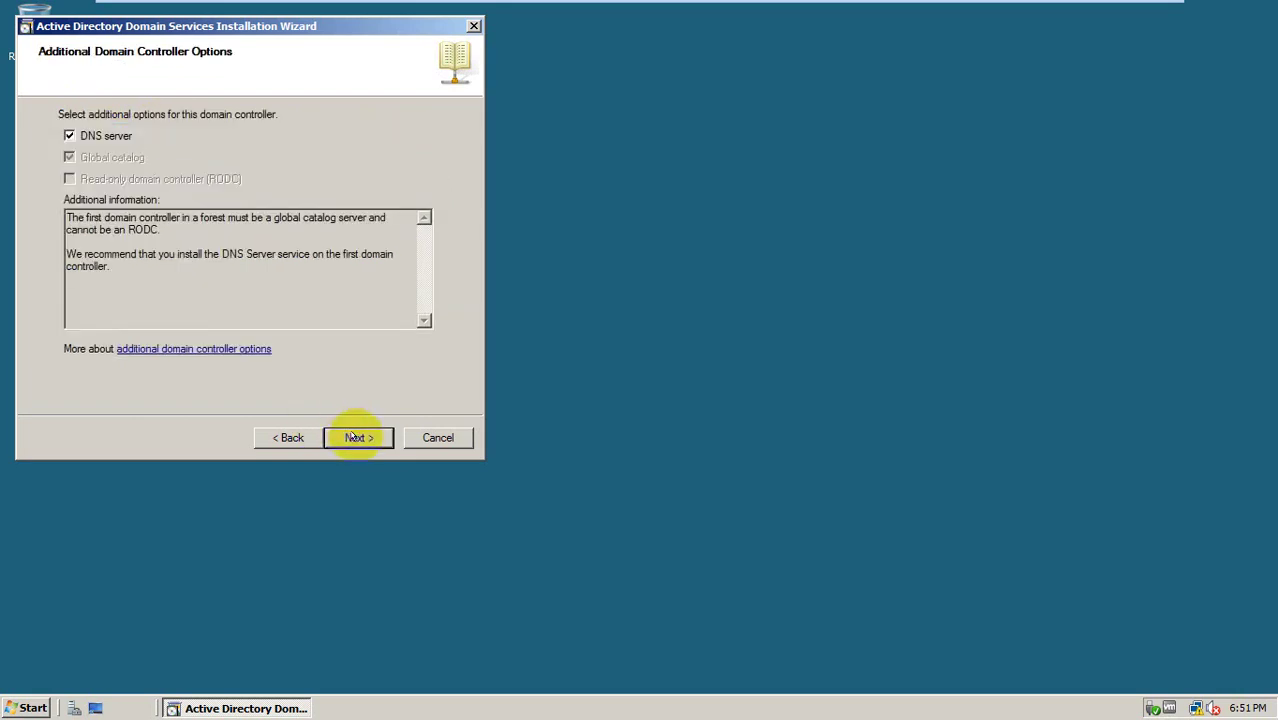
Step: Keep the DNS server option, continue with a dynamically assigned IP address and no DNS delegation, and accept the default database, log and SYSVOL folders
left_click(362, 438)
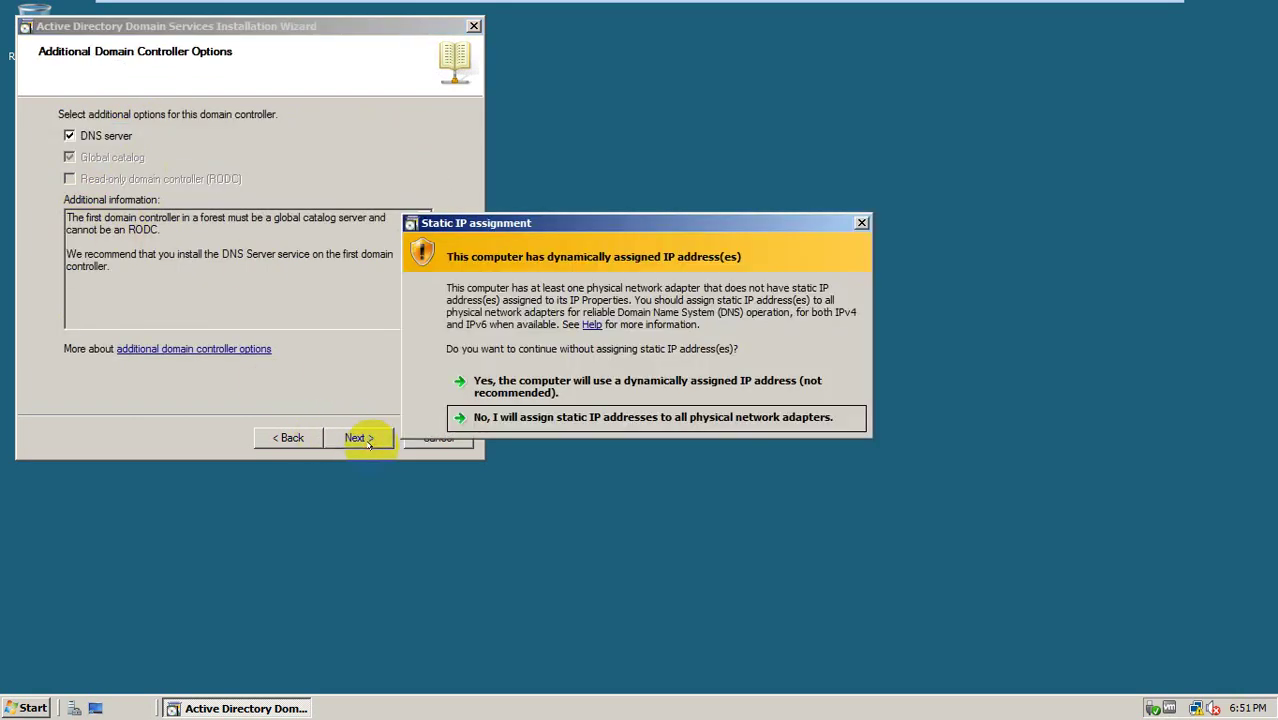
left_click(528, 374)
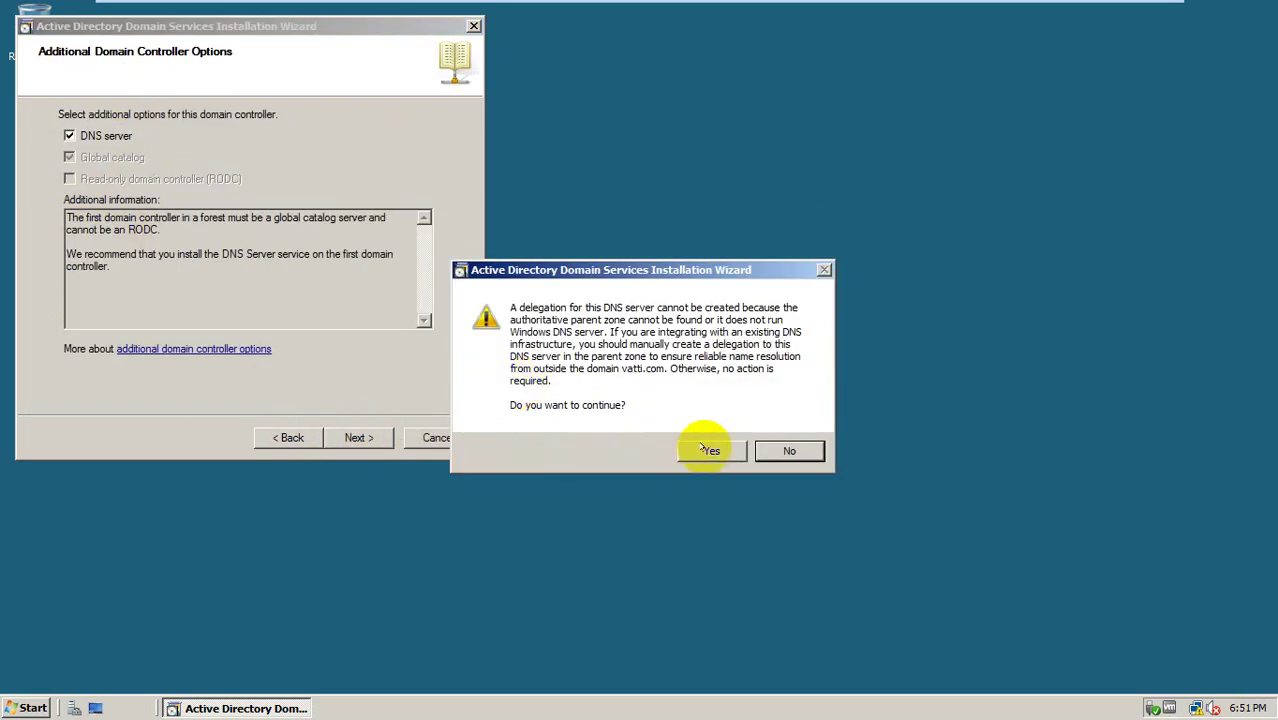
left_click(700, 450)
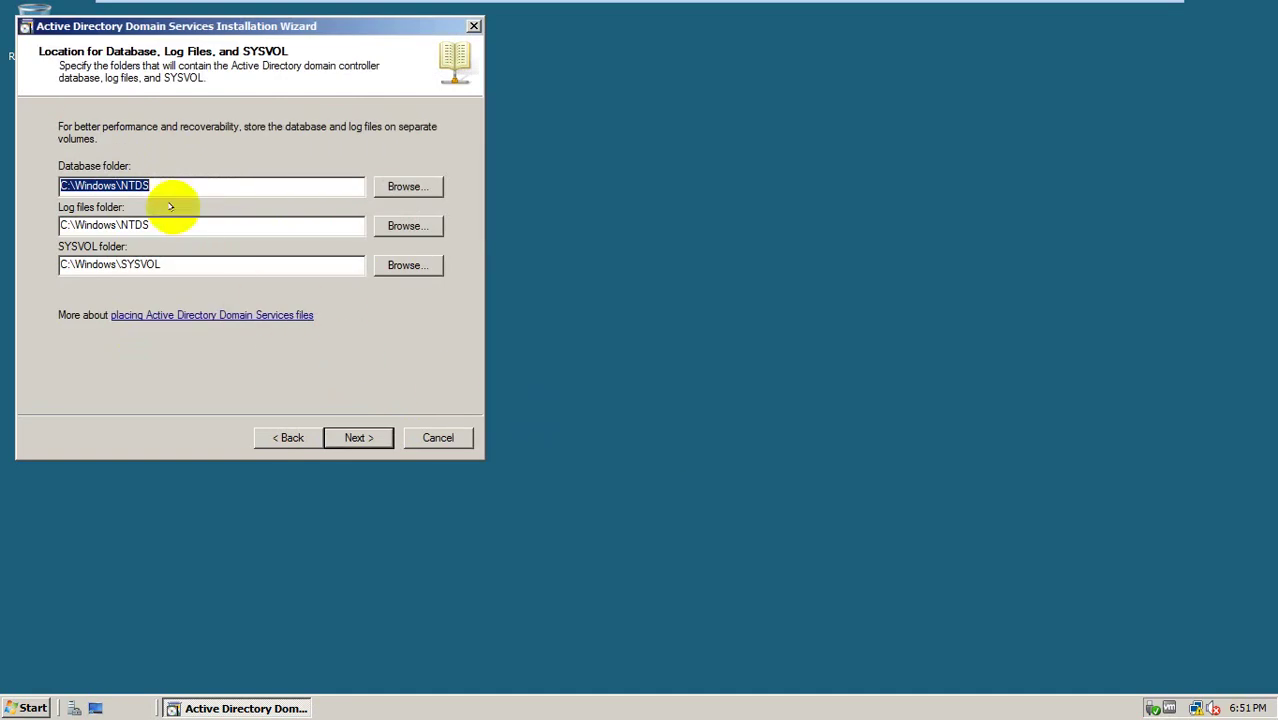
left_click(357, 437)
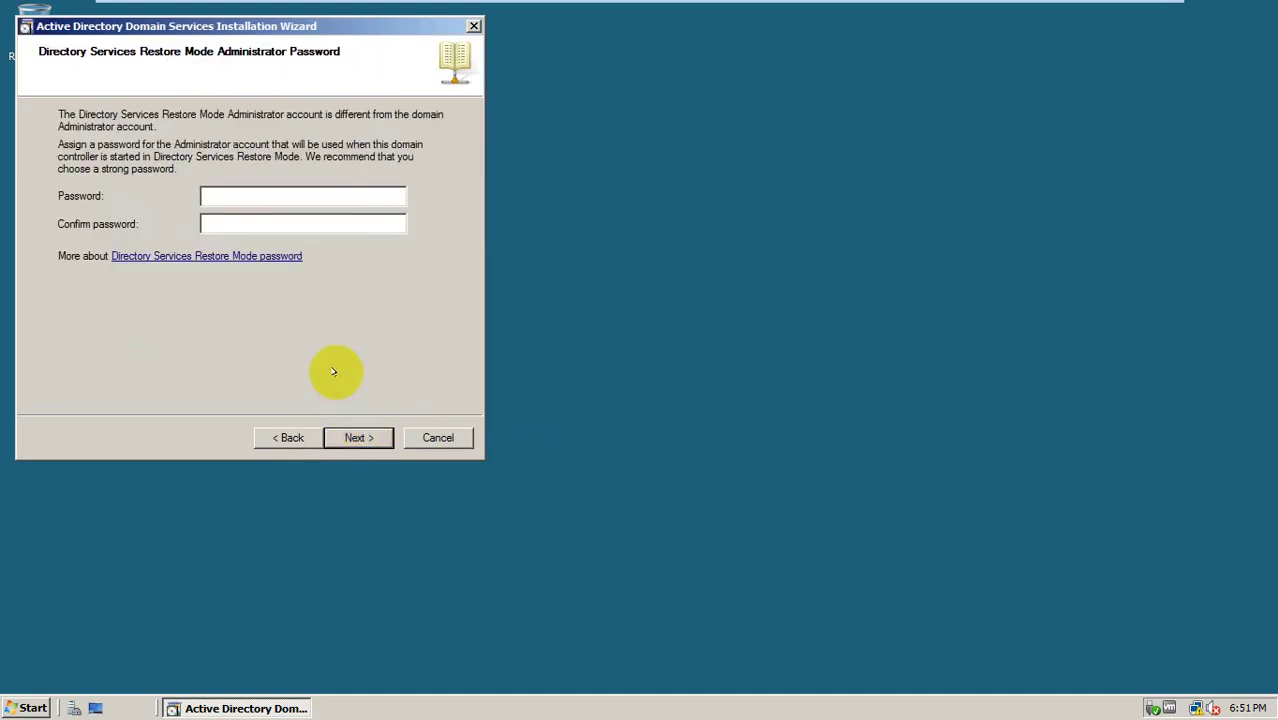
Step: Enter and confirm the Directory Services Restore Mode administrator password, and proceed to the summary
type("••••••••••")
key("Tab")
type("••••••••••")
left_click(358, 438)
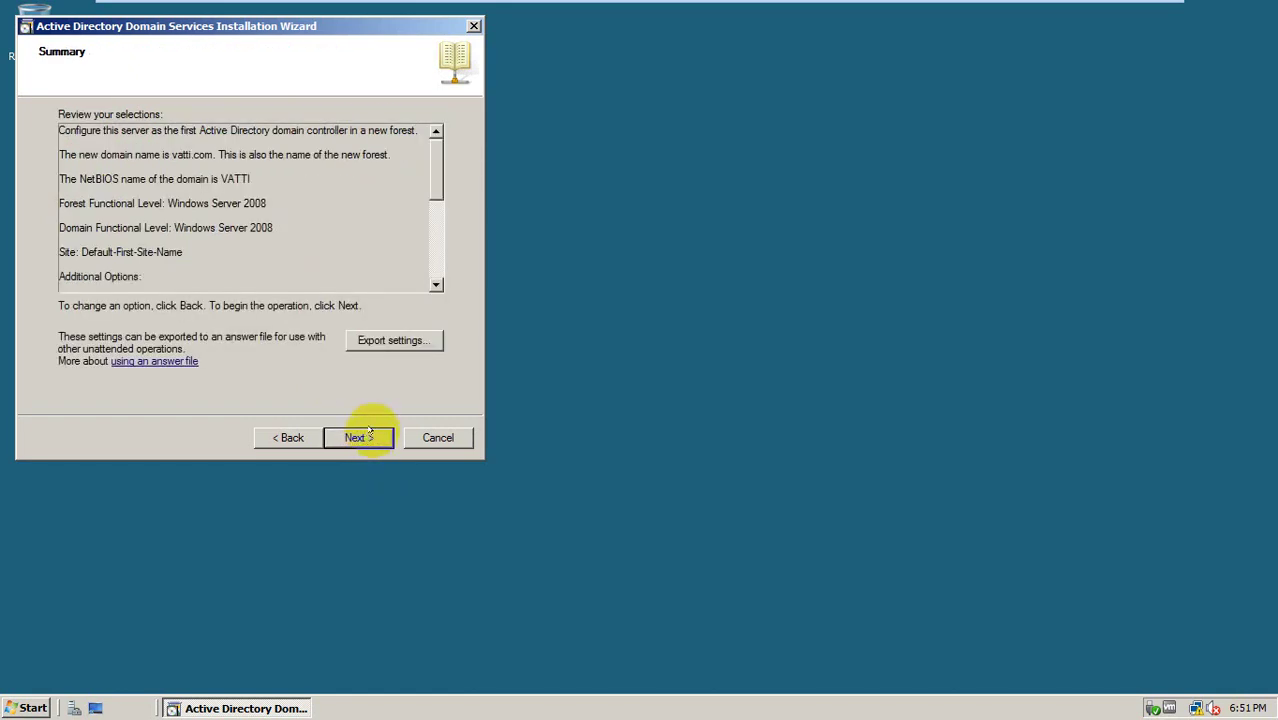
Step: Start the Active Directory Domain Services installation with reboot on completion enabled
left_click(366, 437)
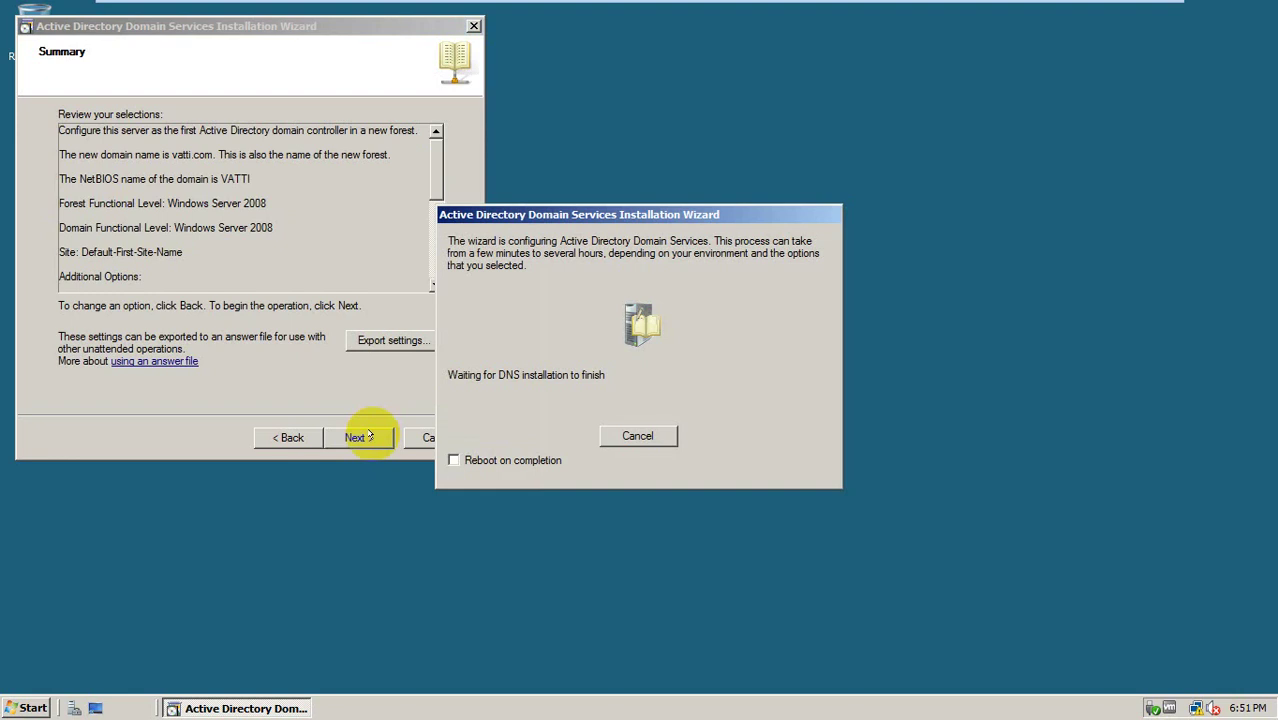
left_click(453, 460)
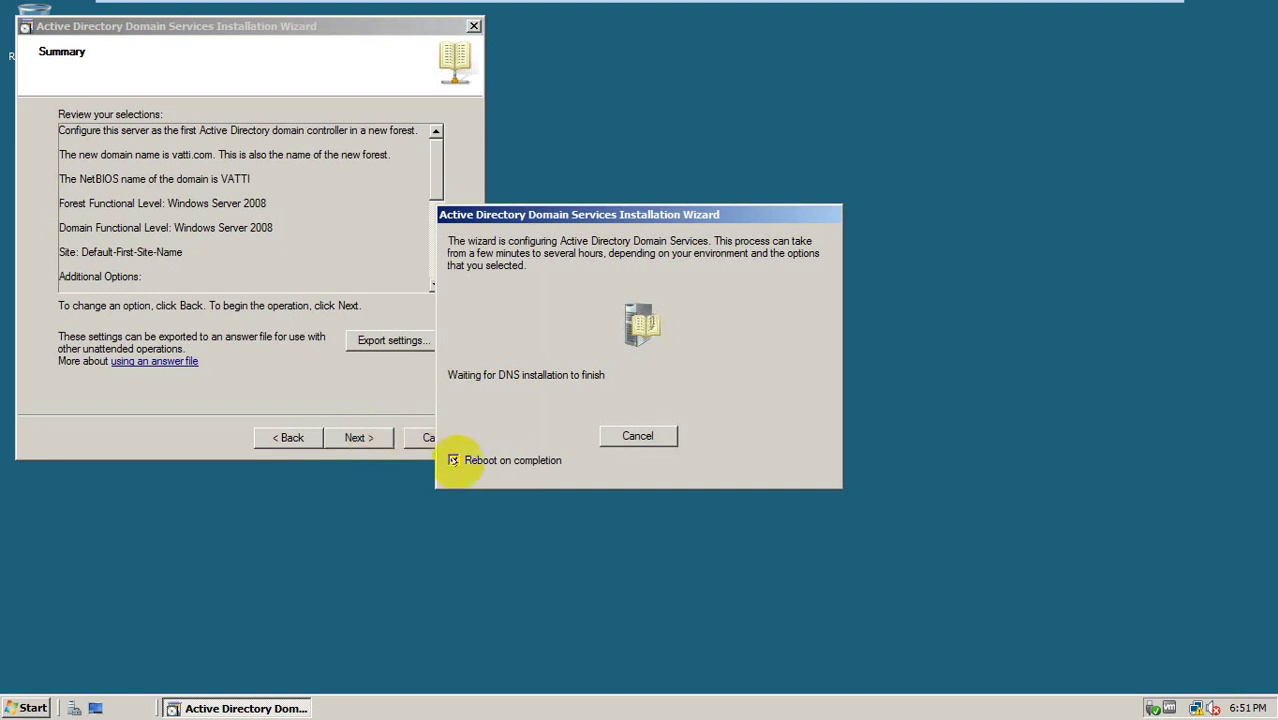